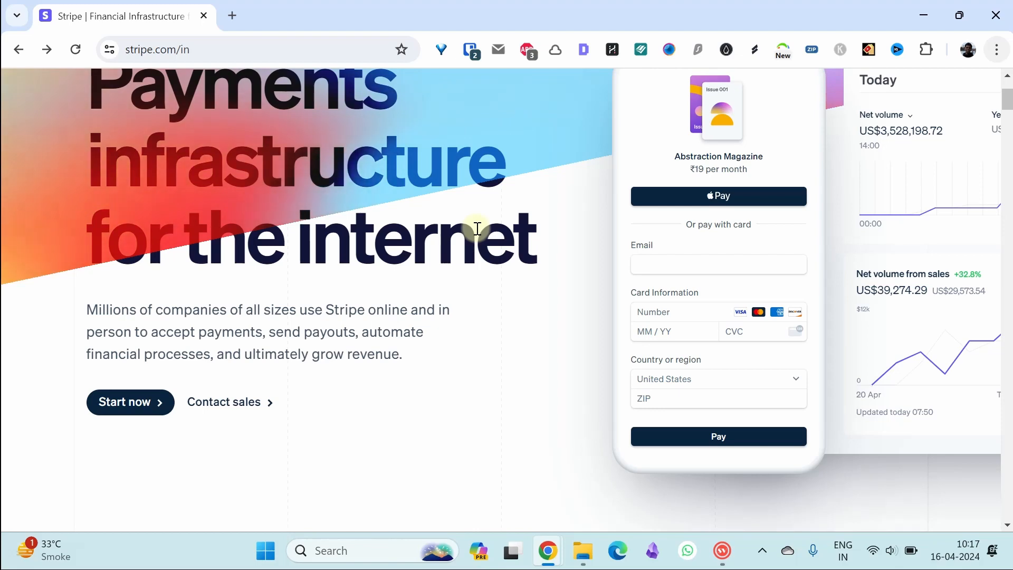
- Browse the stripe.com homepage, then view the Pricing page's Standard plan rates for India
scroll(477, 229, "down", 1)
scroll(476, 229, "down", 5)
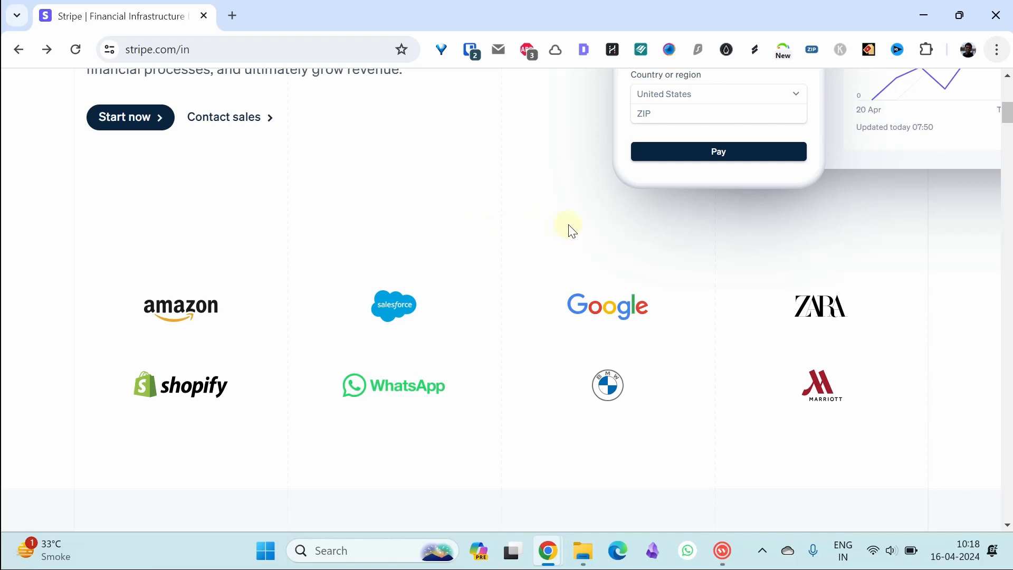
scroll(1006, 114, "up", 8)
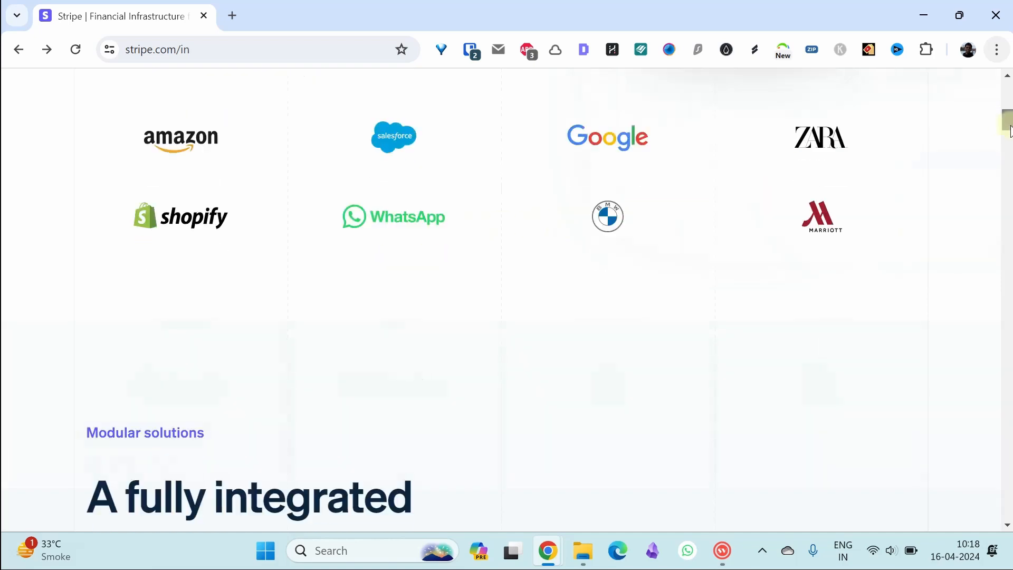
left_click(525, 98)
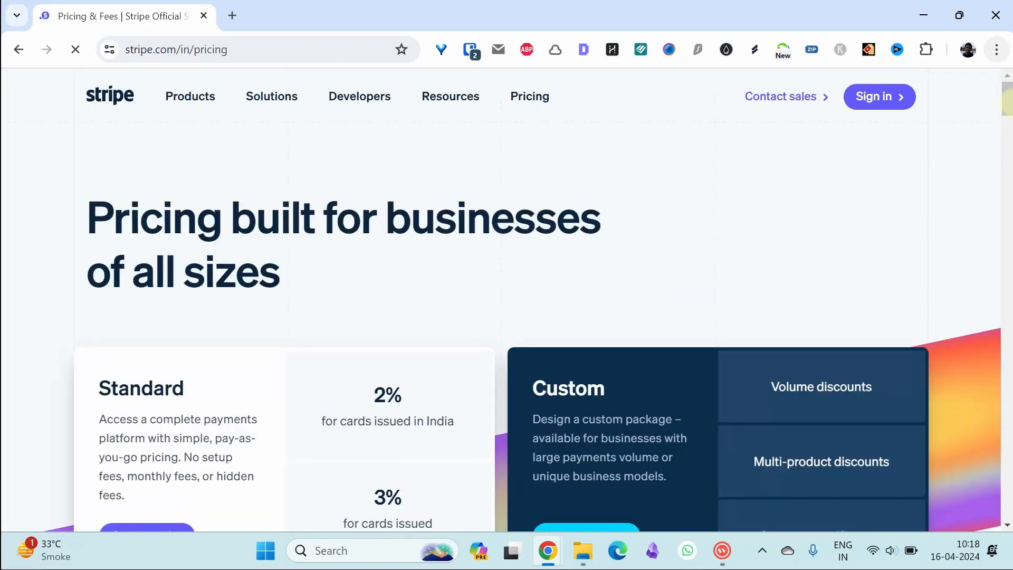
left_click_drag(1012, 101, 1012, 112)
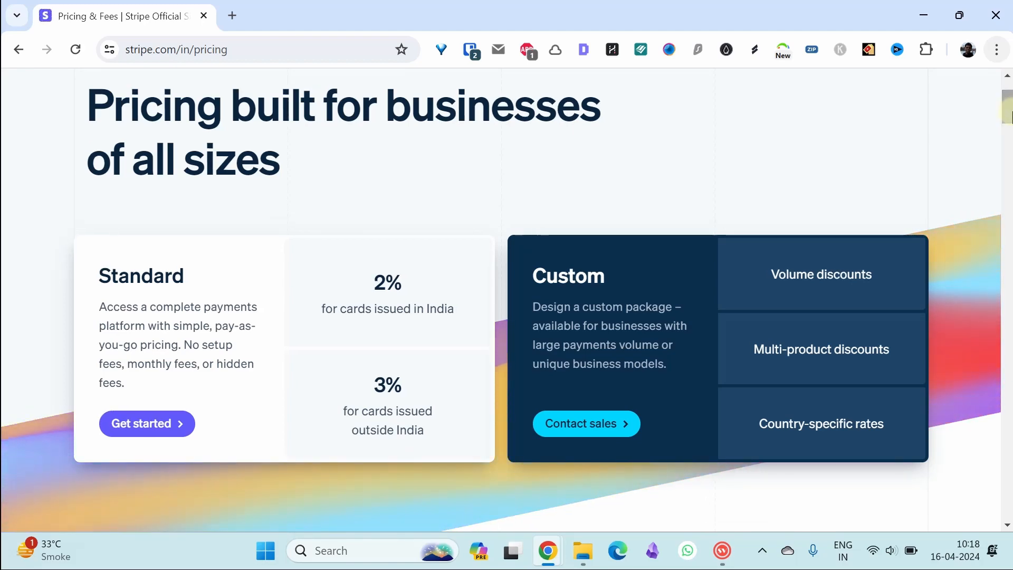
mouse_move(1009, 114)
left_mouse_down()
mouse_move(1009, 124)
mouse_move(1010, 100)
left_mouse_up()
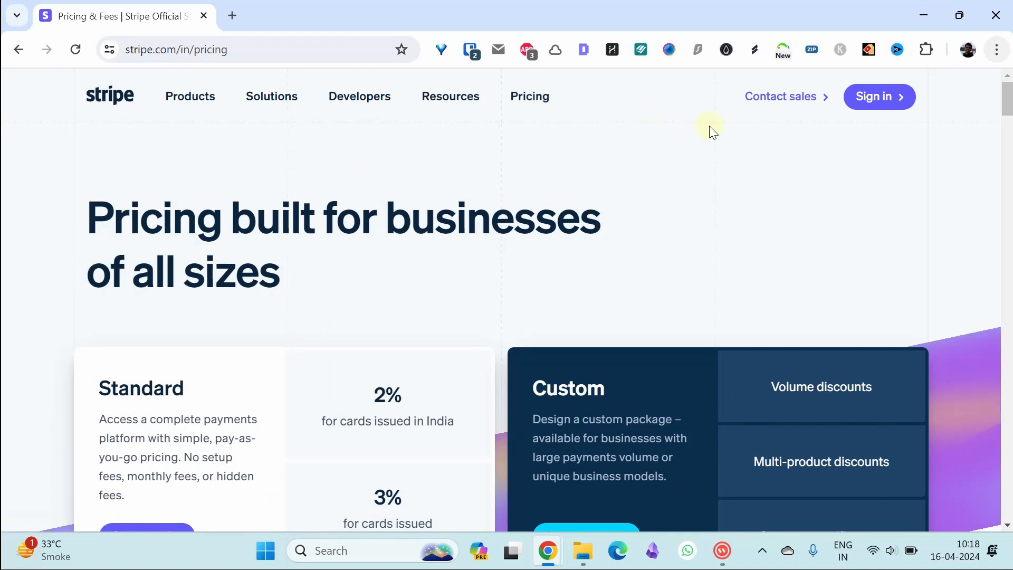
- Go from the Stripe sign-in page to the sign-up form
left_click(876, 102)
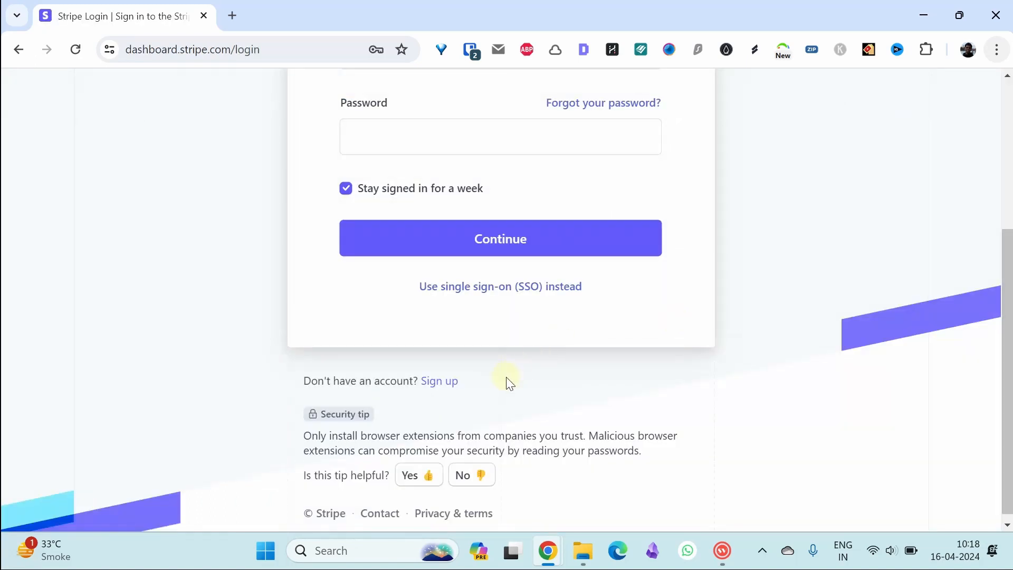
left_click(438, 381)
left_click_drag(1005, 195, 1006, 274)
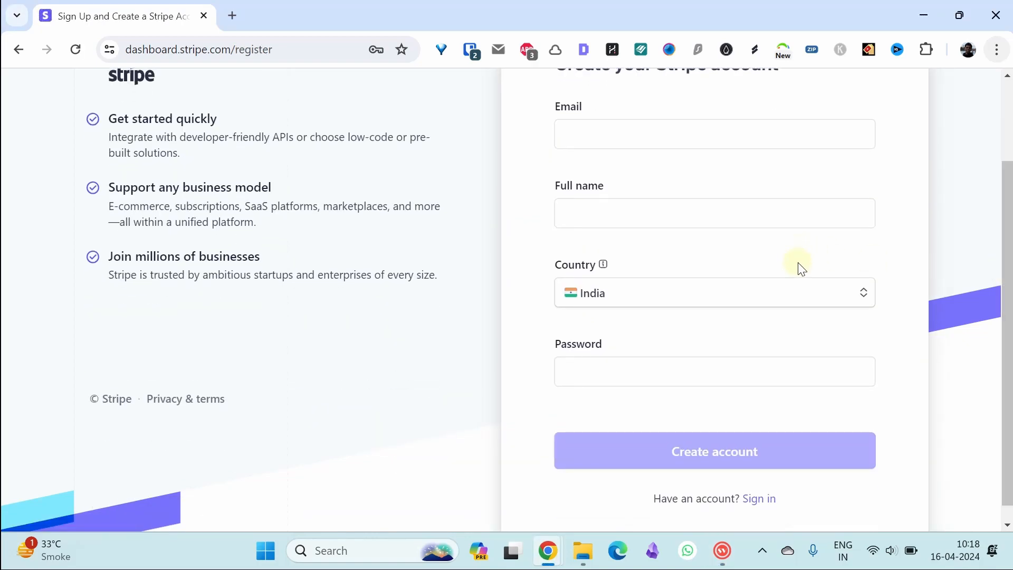
left_click_drag(1006, 271, 1006, 224)
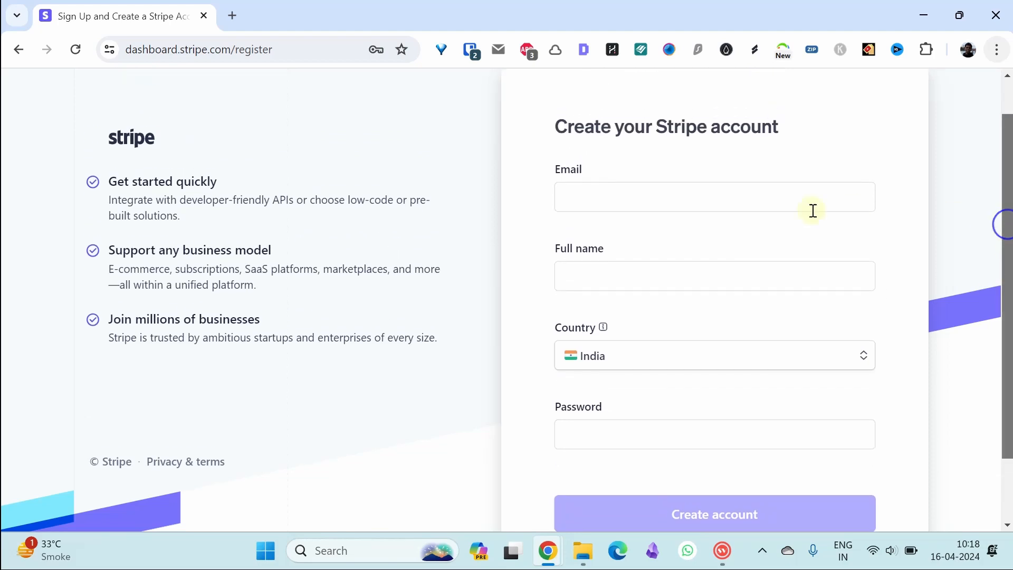
- Enter the account email, full name and pasted password, then create the account
left_click(776, 204)
key("Tab")
type("Kevin R")
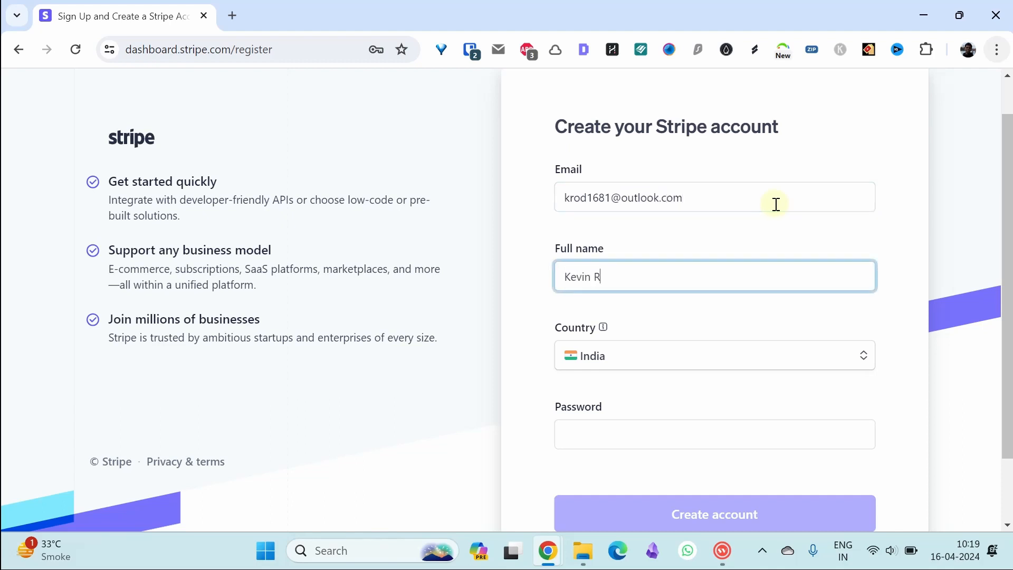
left_click_drag(1007, 212, 999, 337)
left_click(799, 357)
key("ctrl+v")
left_click(724, 436)
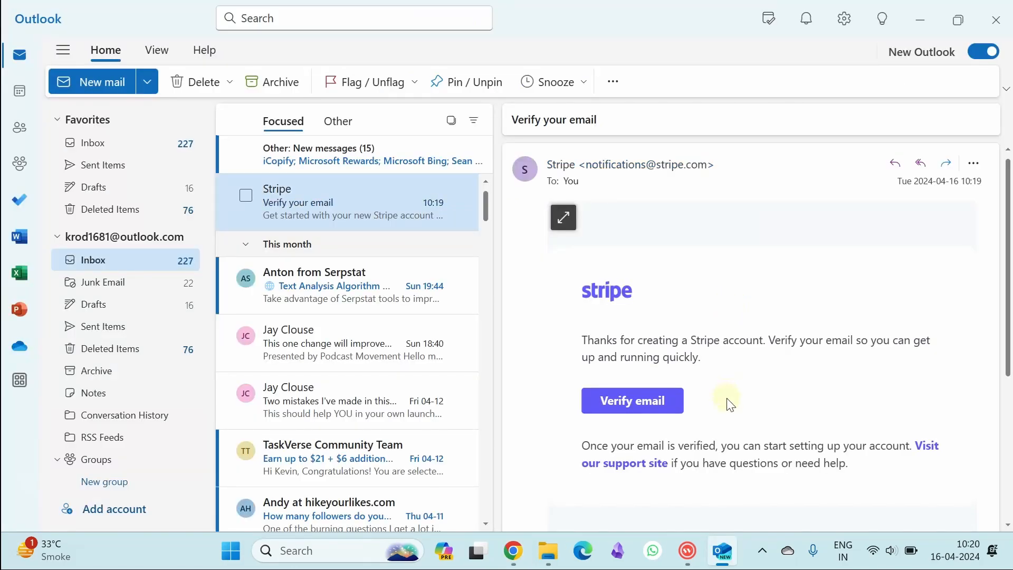
- Confirm the address with Verify email in Stripe's Outlook message
left_click(631, 410)
left_click_drag(1008, 145, 1007, 167)
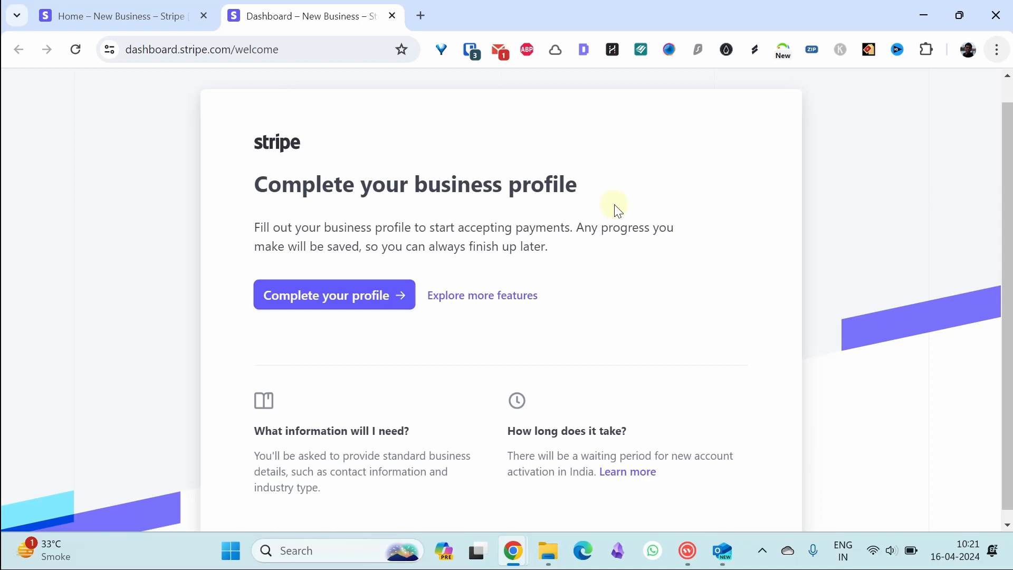
- Start the business profile, keeping India as location and Company as business type
left_click(332, 298)
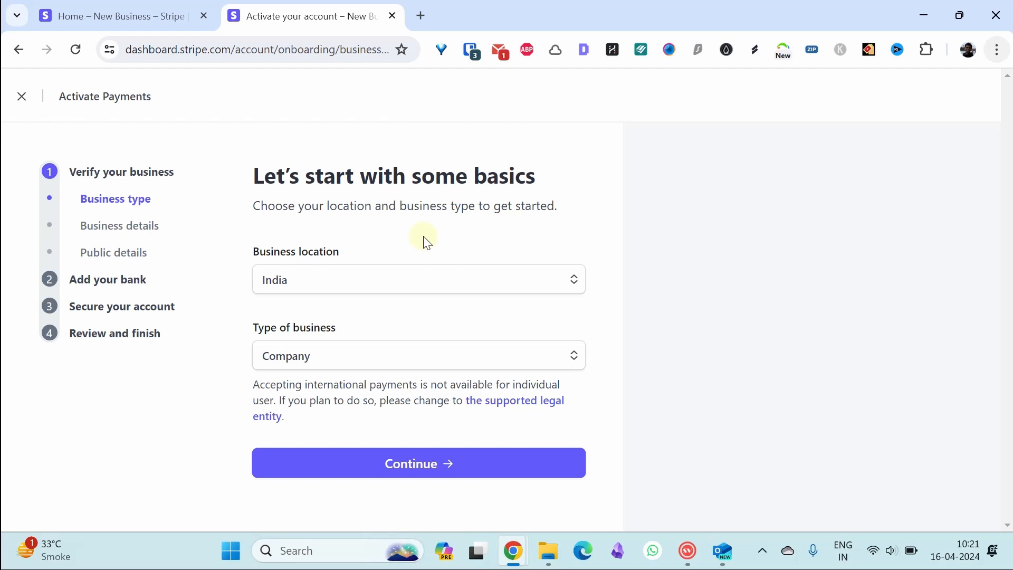
left_click(392, 354)
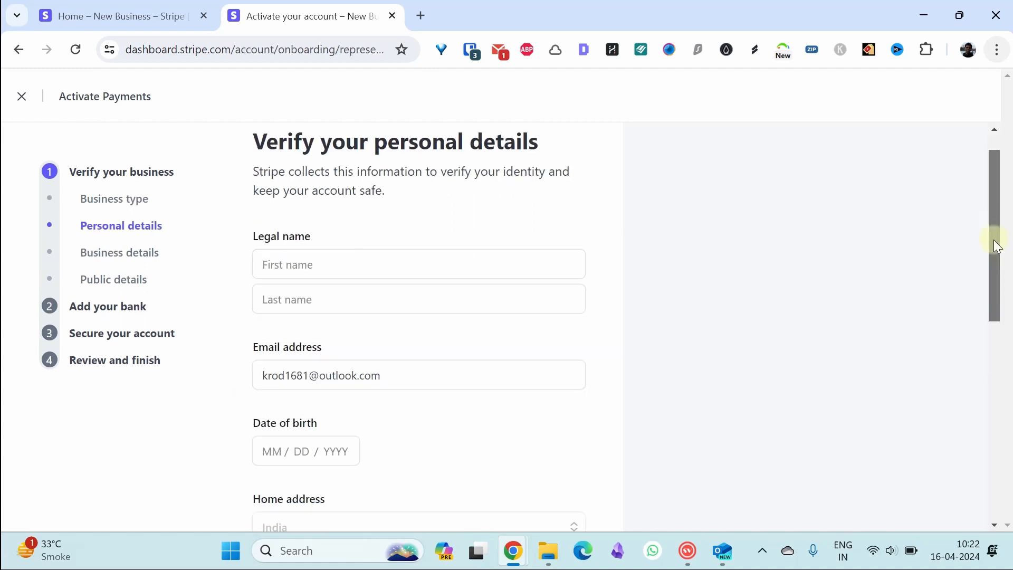
left_click_drag(993, 240, 994, 242)
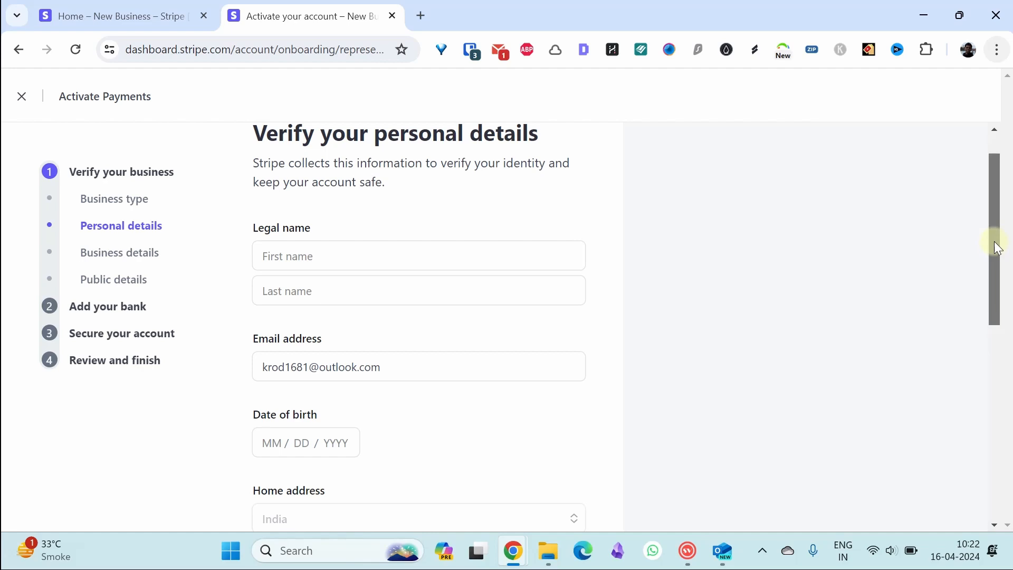
left_click_drag(994, 241, 996, 244)
left_click(382, 269)
type("Kevin")
key("Tab")
scroll(296, 259, "down", 3)
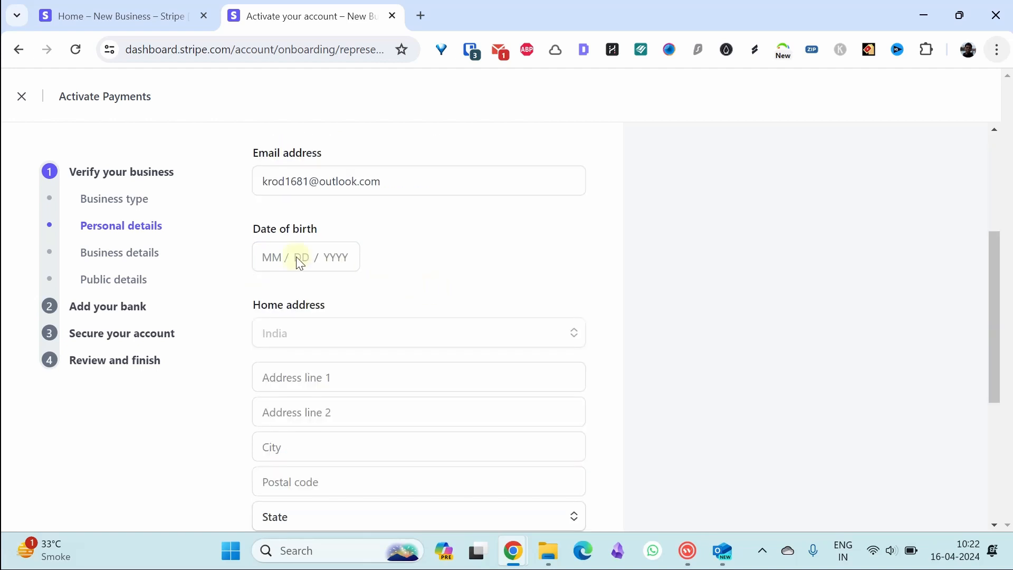
left_click(271, 256)
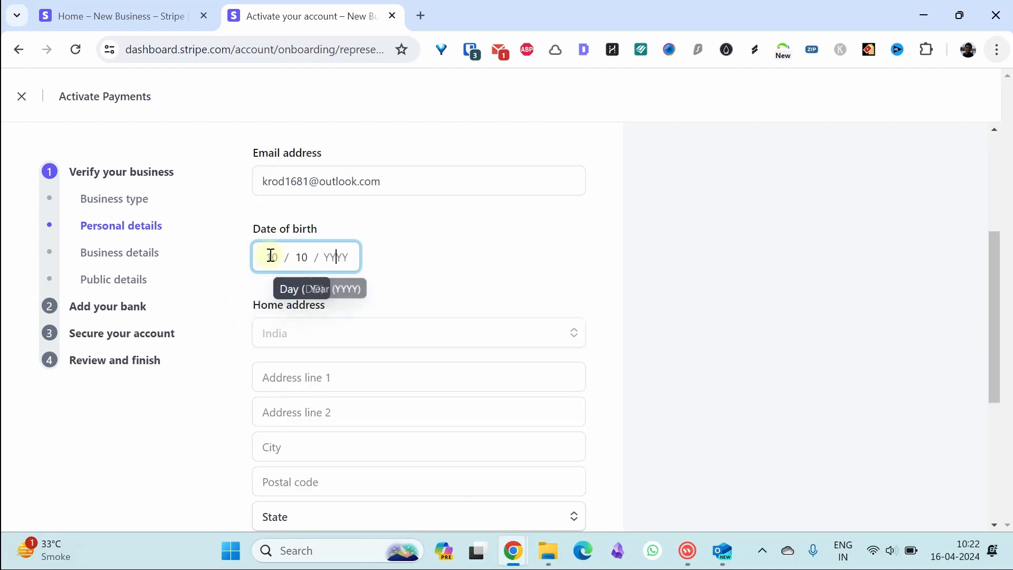
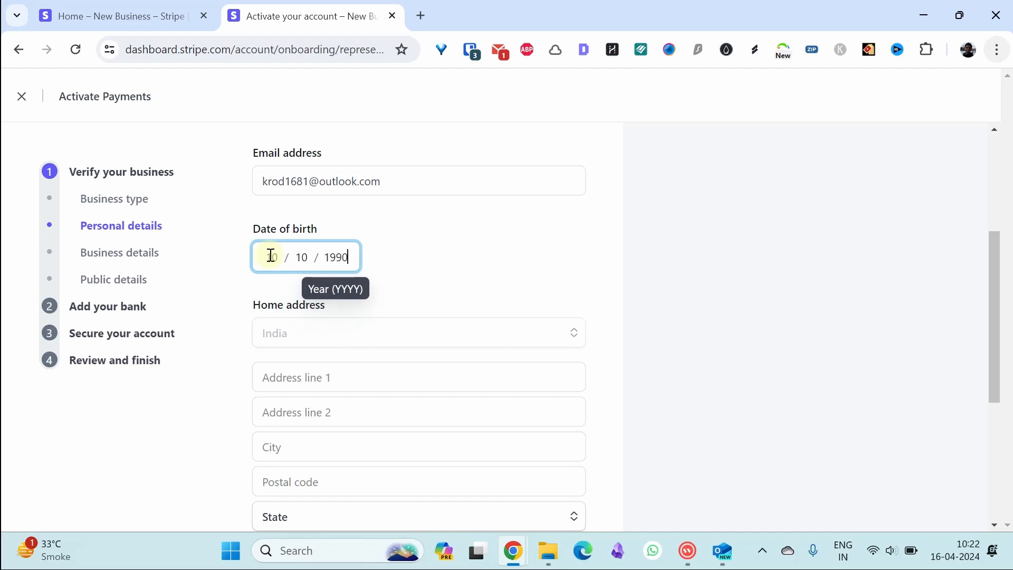
- Fill in the home address line, city and postal code, with Maharashtra as state
left_click_drag(999, 310, 991, 362)
left_click(353, 239)
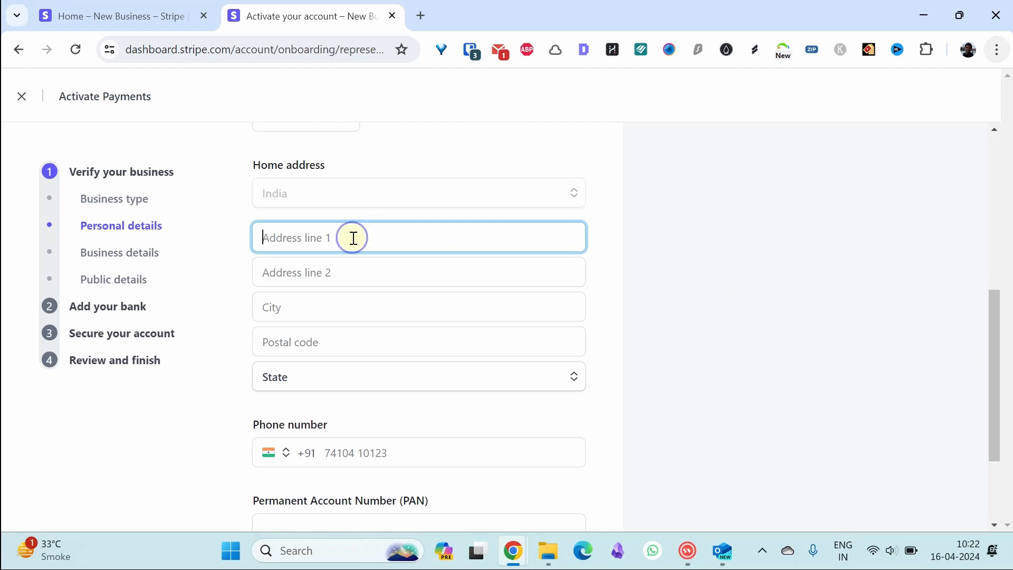
key("Tab")
key("Tab")
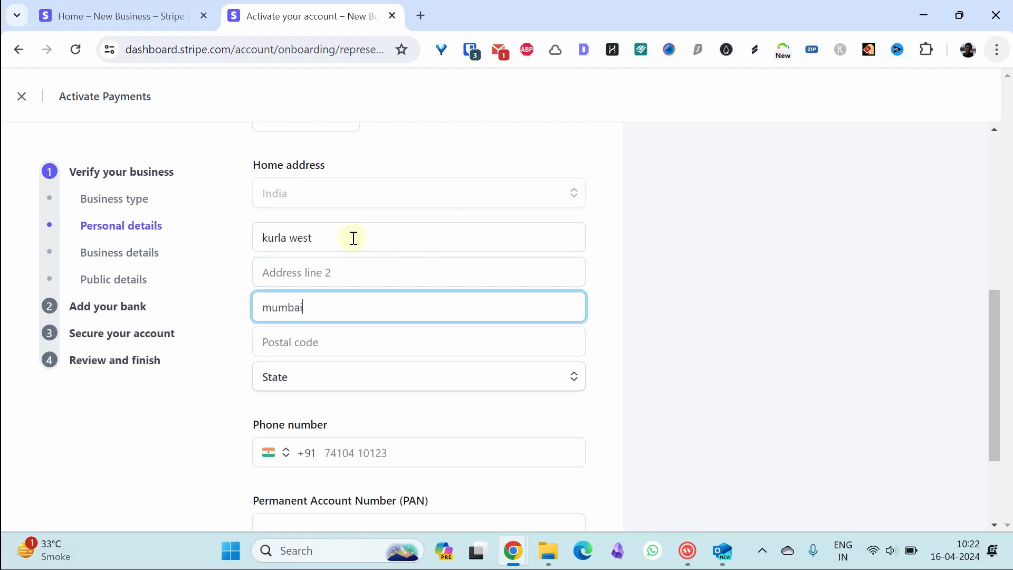
key("Tab")
key("Tab")
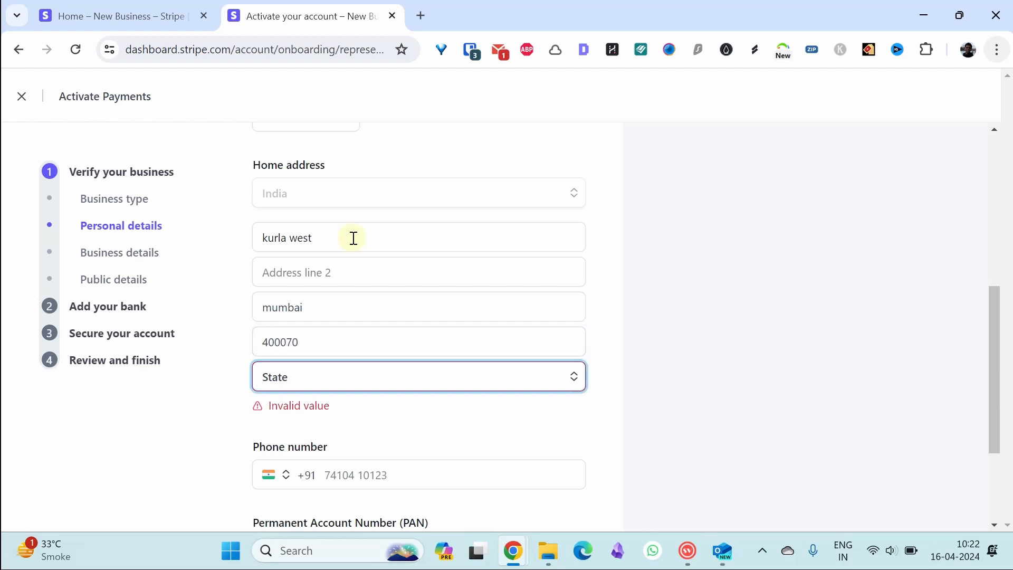
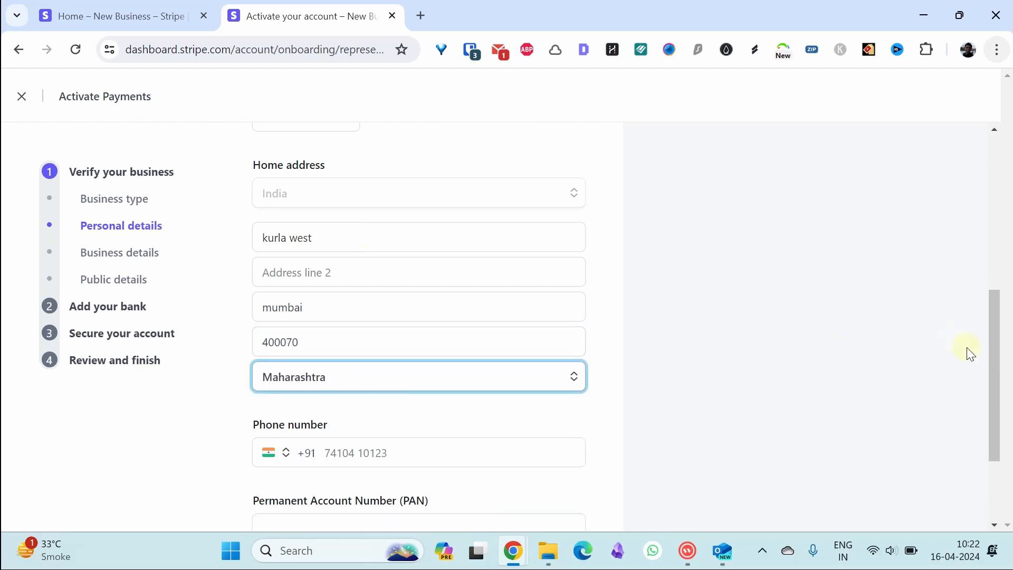
left_click_drag(997, 358, 993, 411)
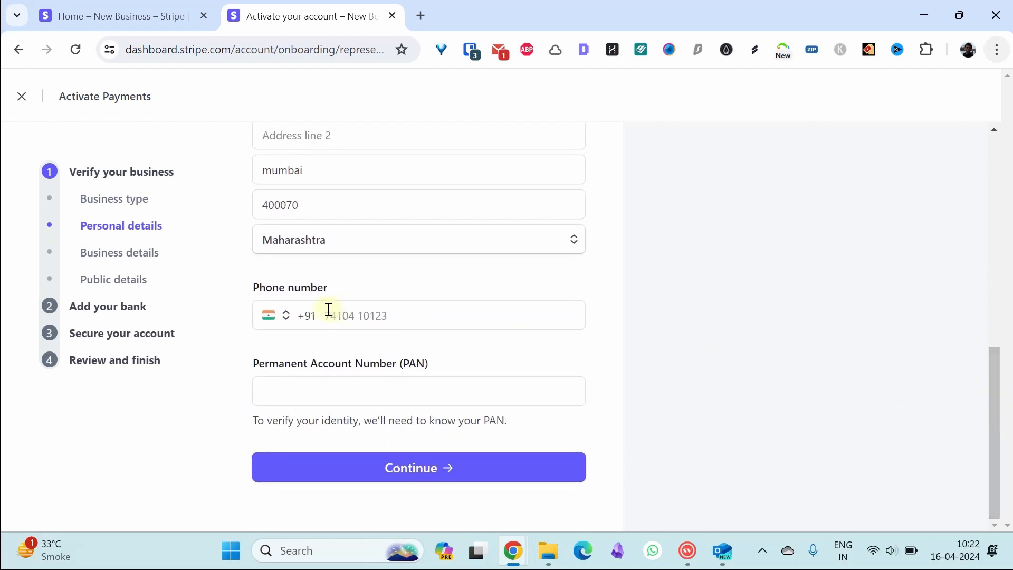
- Enter the phone number and PAN, fixing the PAN's mistyped ending, and submit
left_click(311, 315)
left_click(331, 315)
left_click(327, 315)
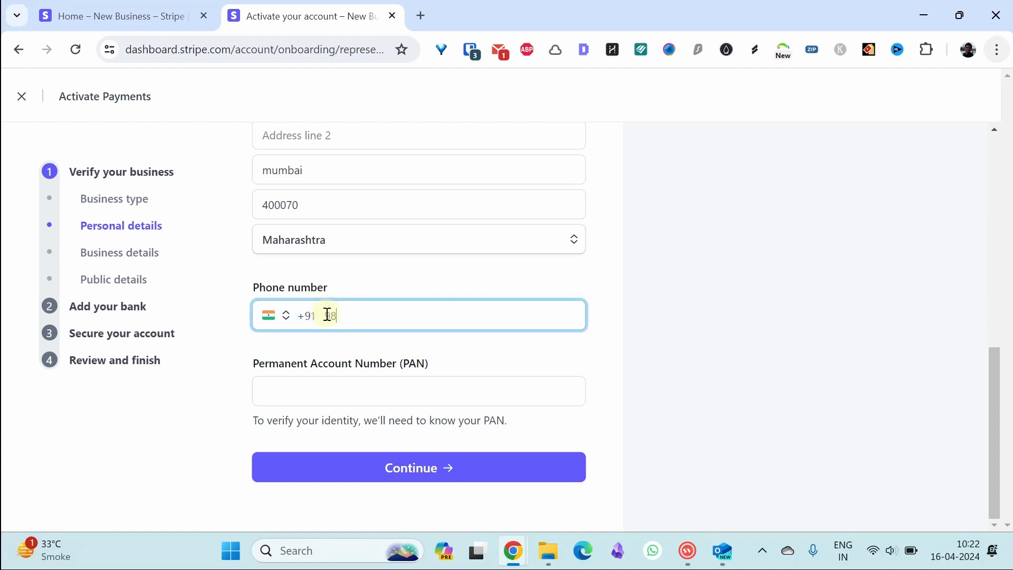
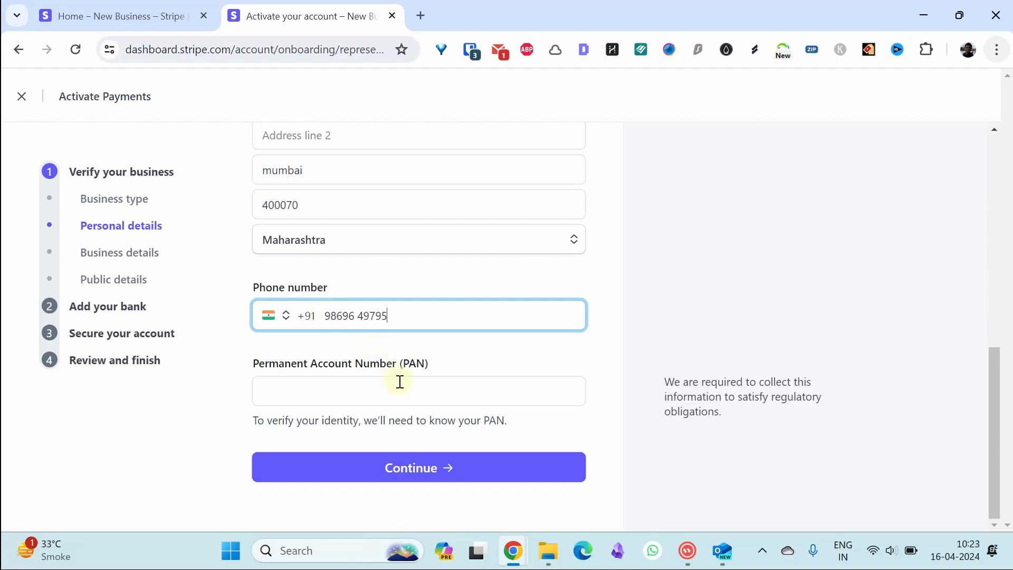
left_click(990, 374)
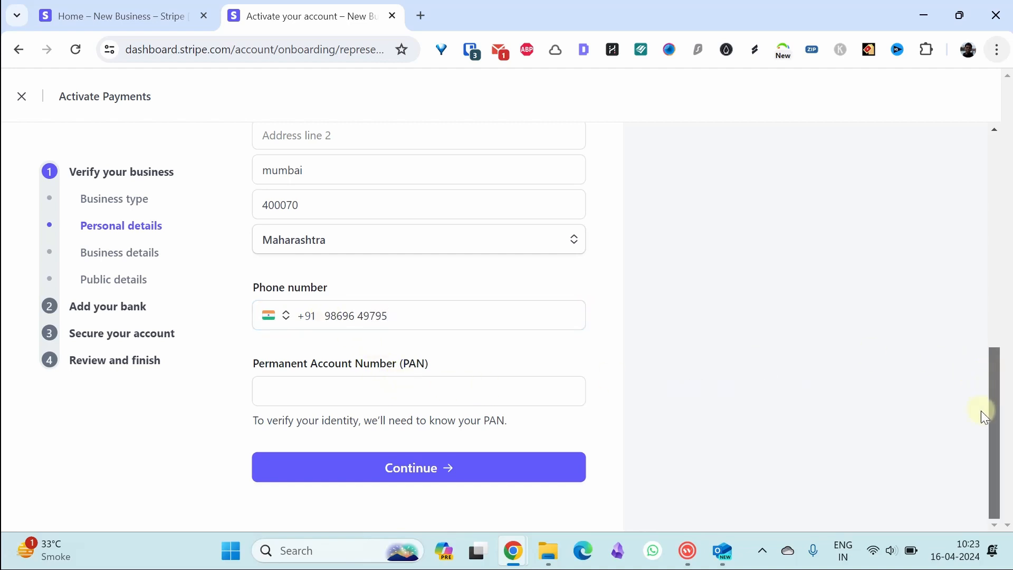
left_click(351, 391)
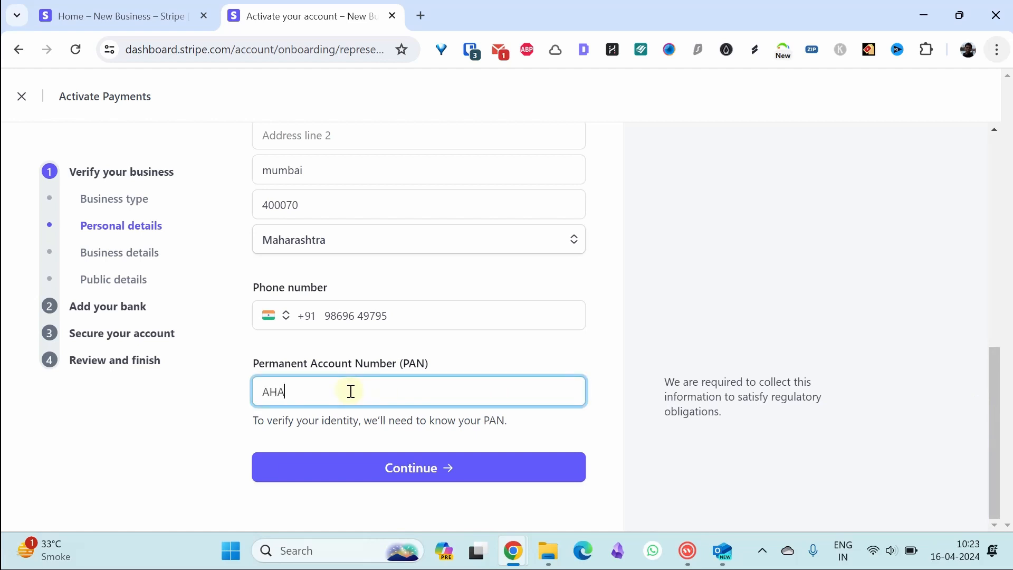
left_click(408, 468)
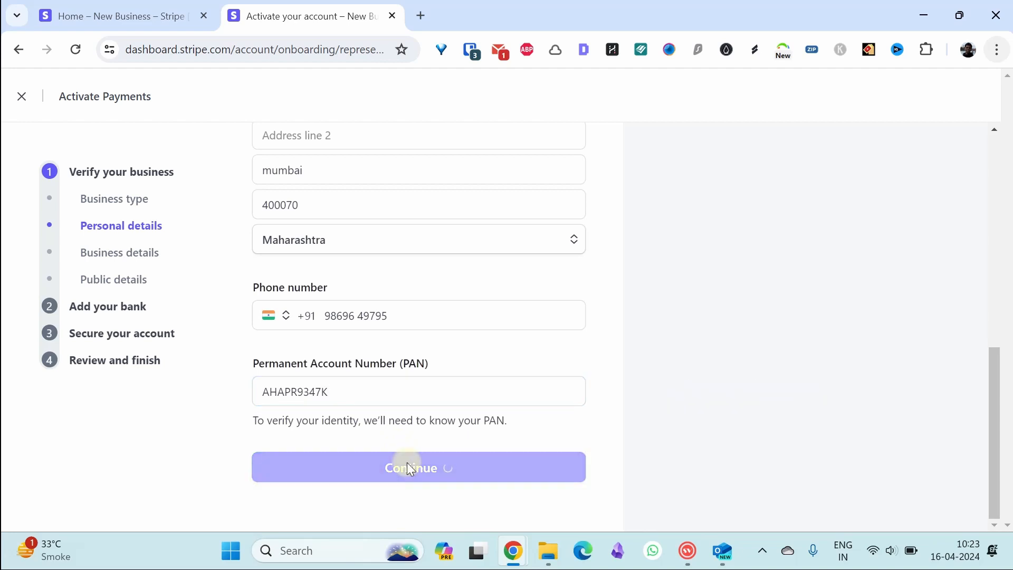
- Choose Consulting services as the business industry
left_click(534, 331)
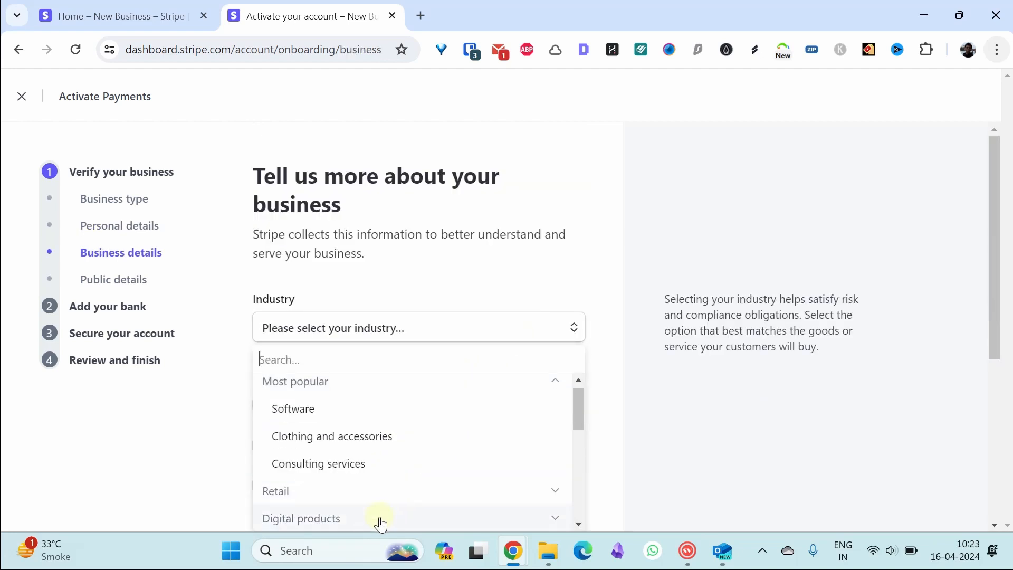
left_click_drag(993, 234, 997, 296)
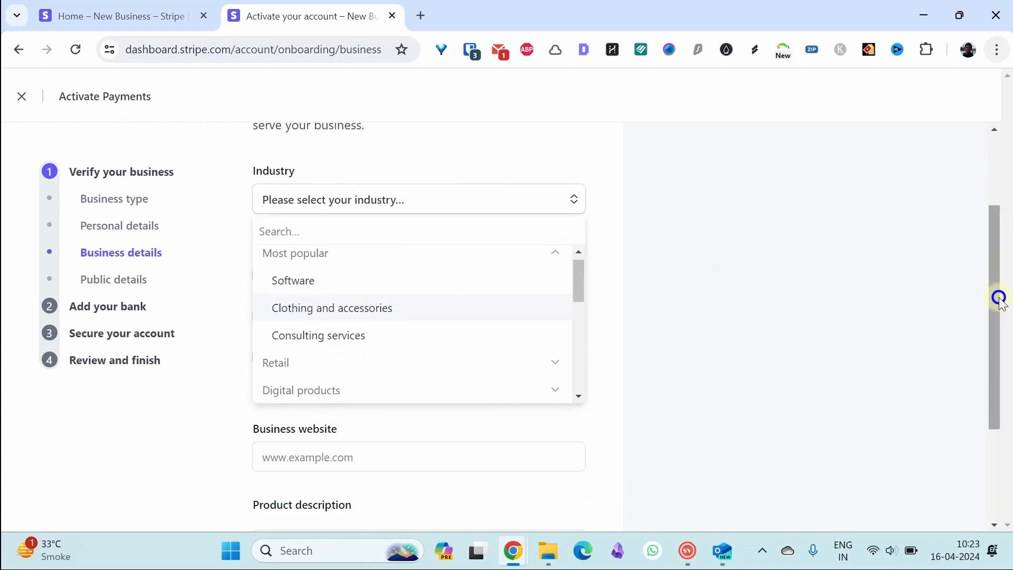
left_click_drag(580, 283, 579, 298)
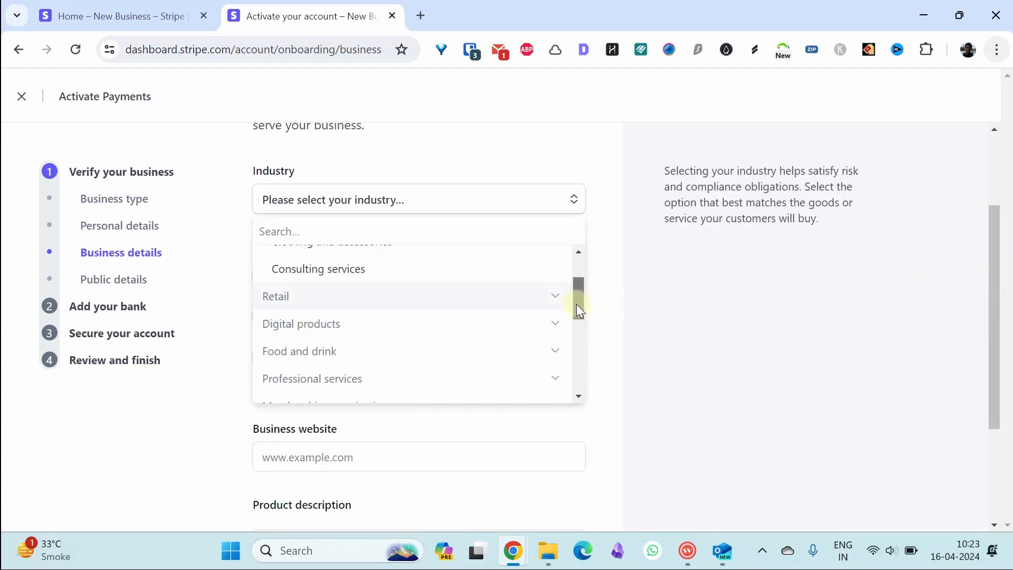
left_click_drag(579, 311, 575, 292)
left_click(385, 309)
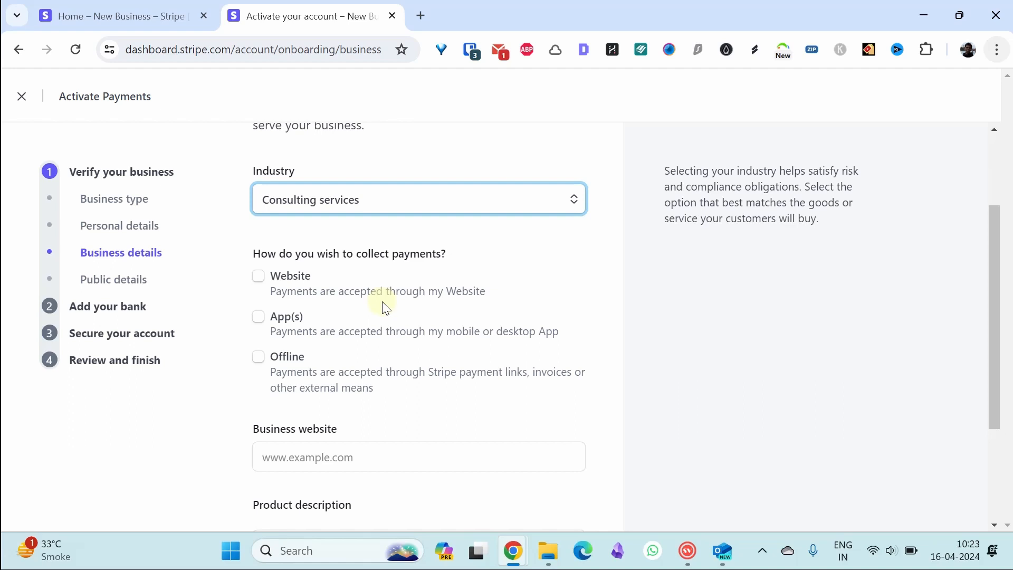
- Tick Website as the payment collection method and enter the business's domain
left_click(258, 278)
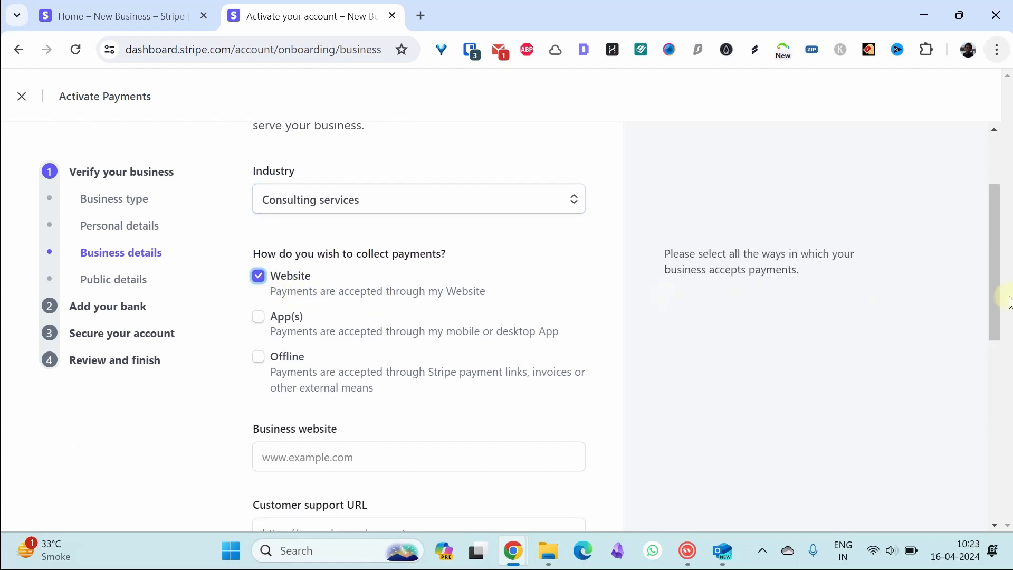
left_click_drag(995, 315, 990, 385)
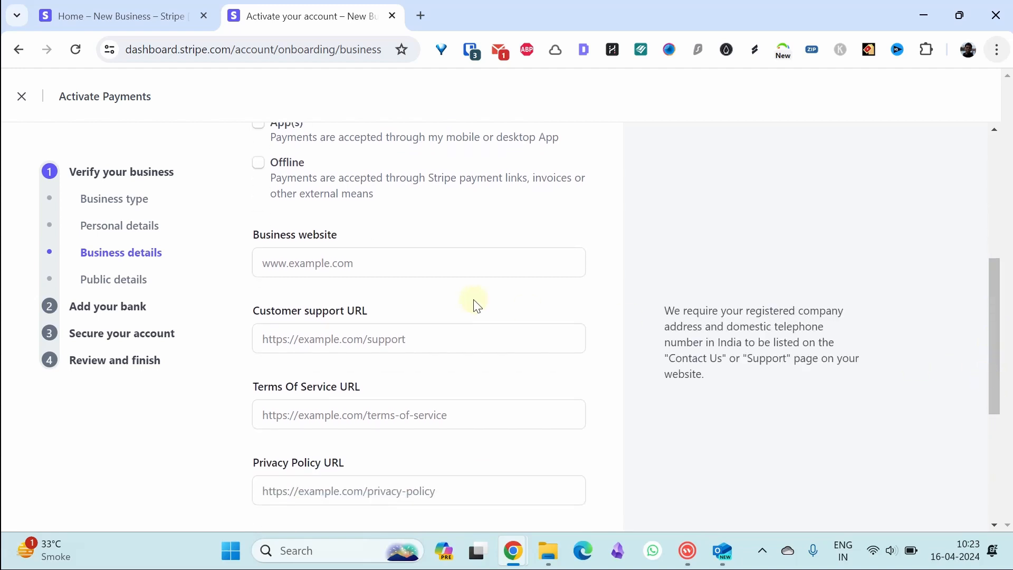
left_click(442, 263)
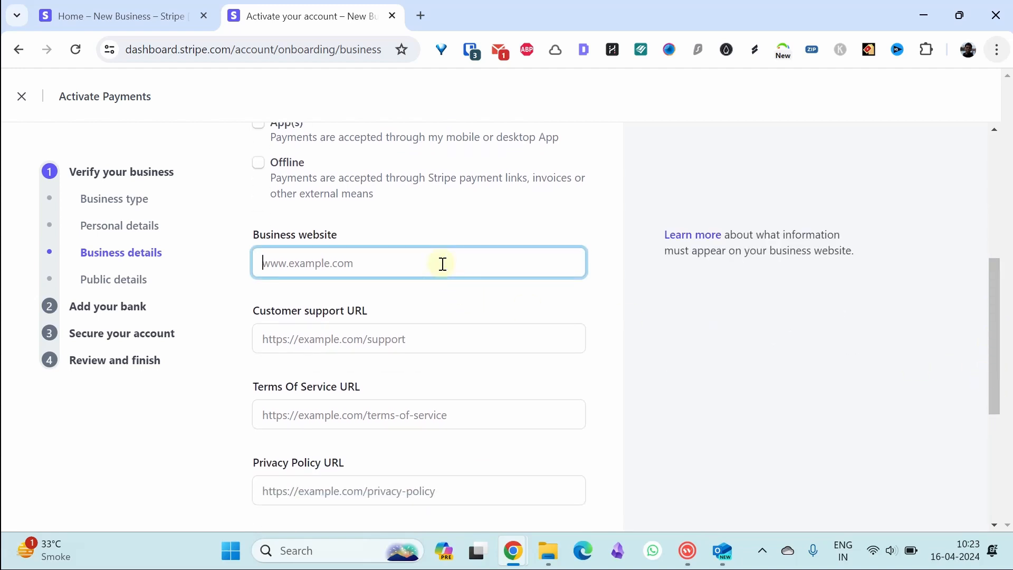
type("kevinrod.com")
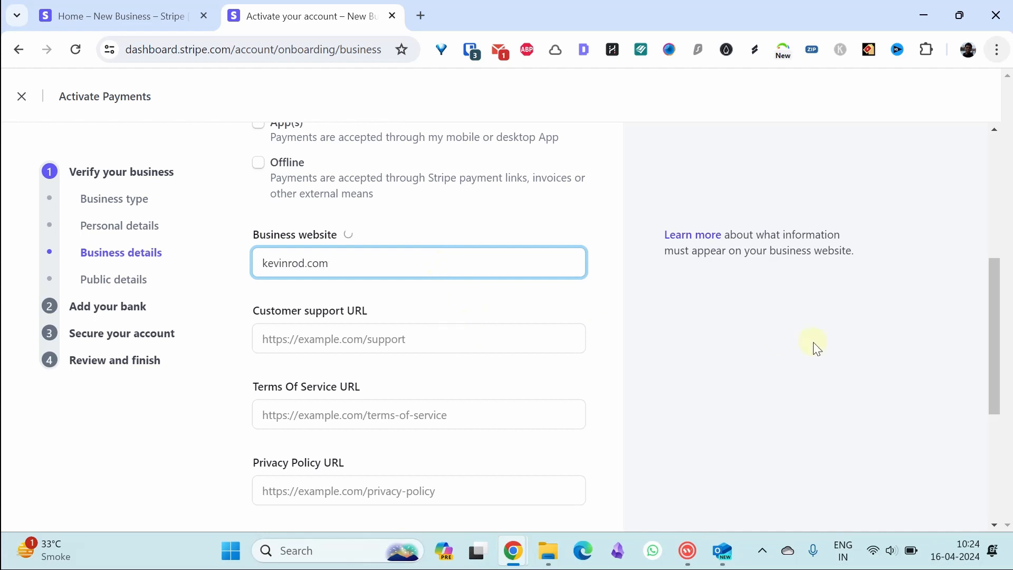
left_click_drag(992, 332, 996, 430)
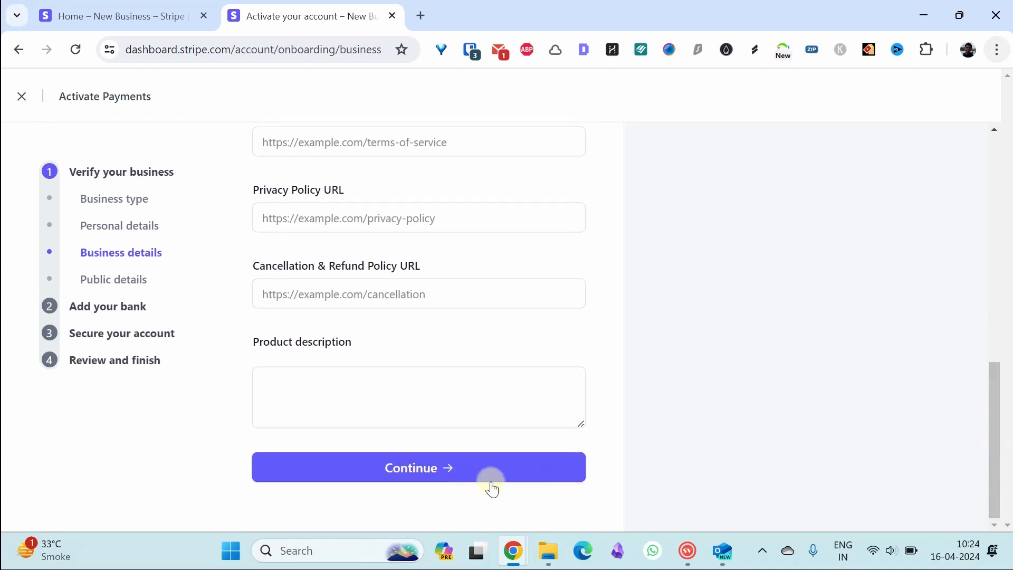
- Submit the business details, then enter a customer support phone number and continue
left_click(398, 469)
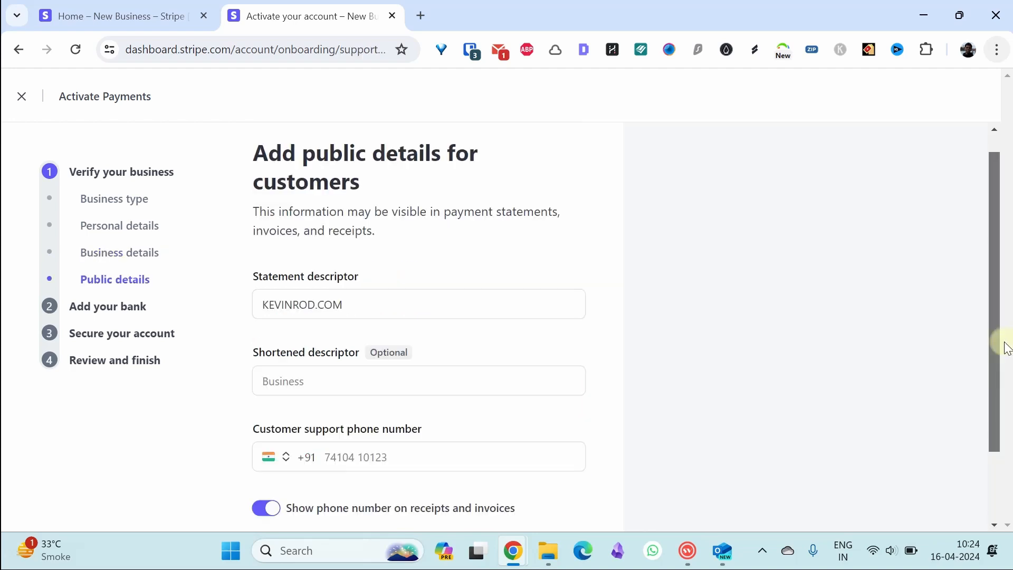
left_click_drag(1007, 349, 1000, 434)
left_click(434, 371)
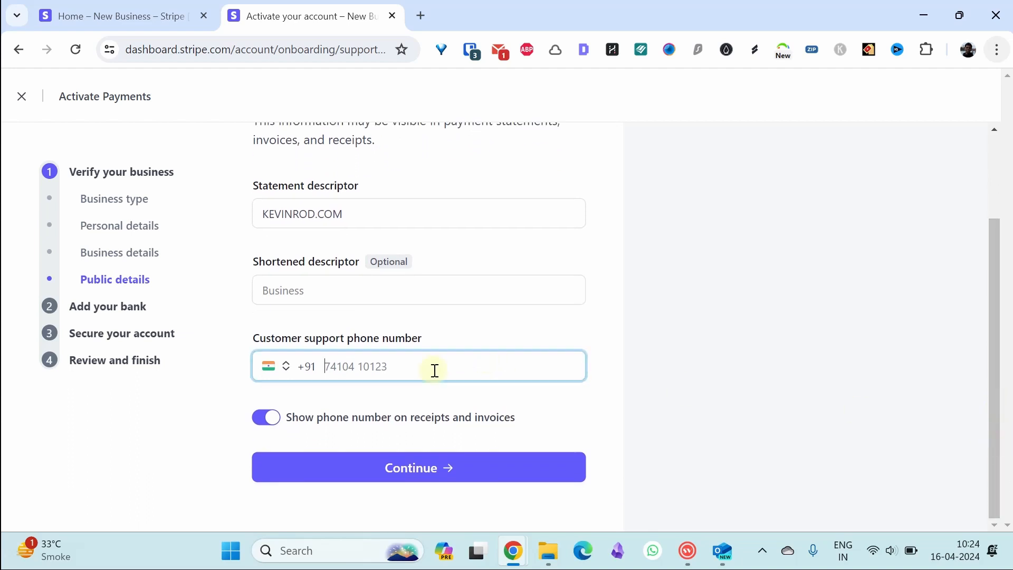
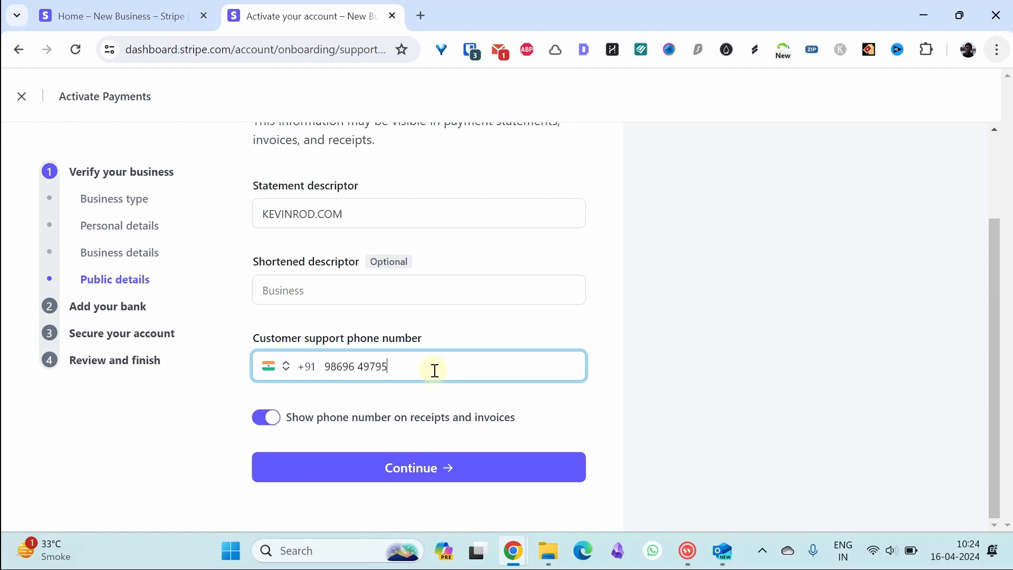
left_click(409, 468)
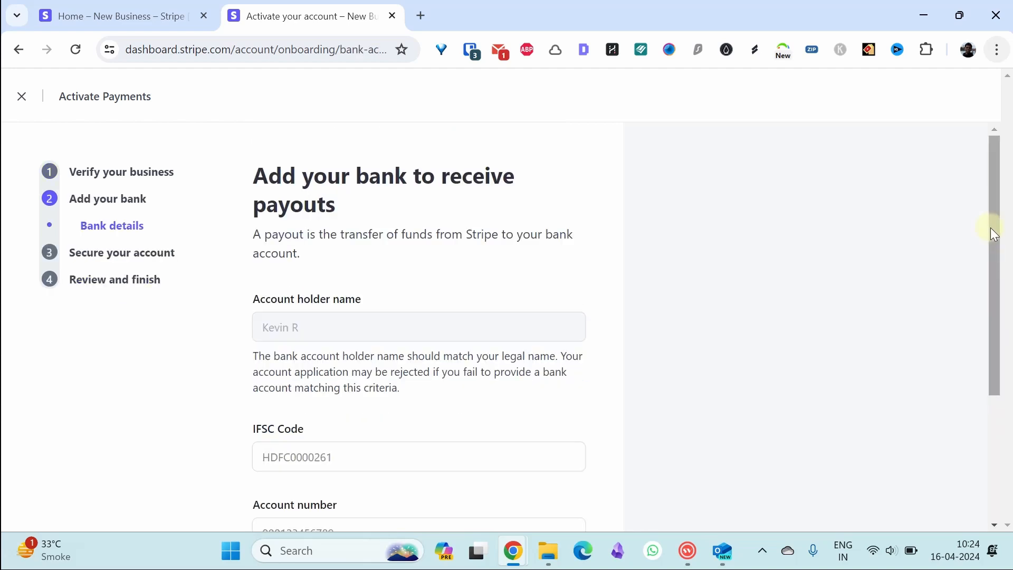
- Scroll through the bank form's account holder, IFSC code and account number fields
left_click_drag(994, 234, 994, 355)
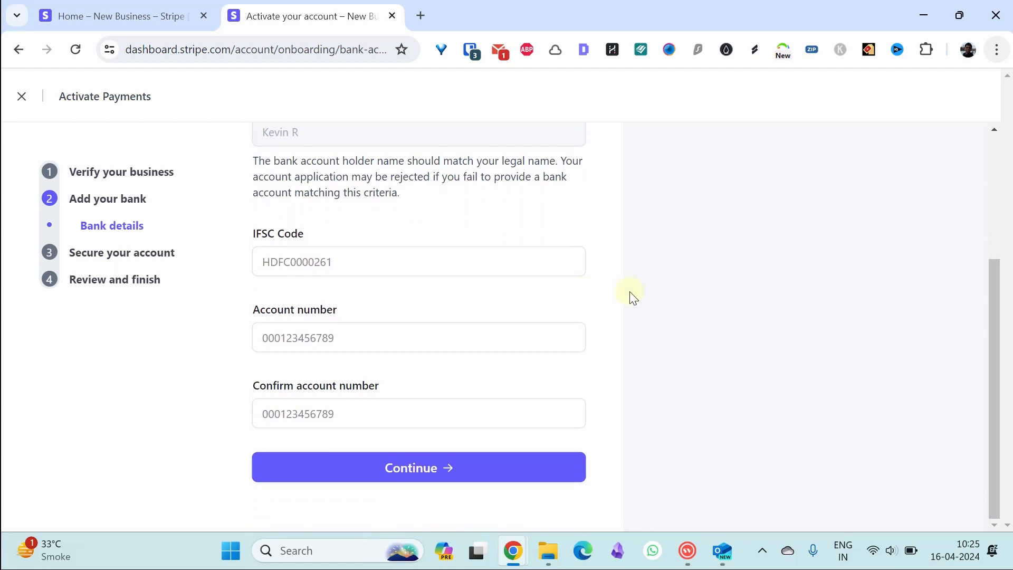
- Move past the bank page and add a security key for two-step authentication
left_click(411, 474)
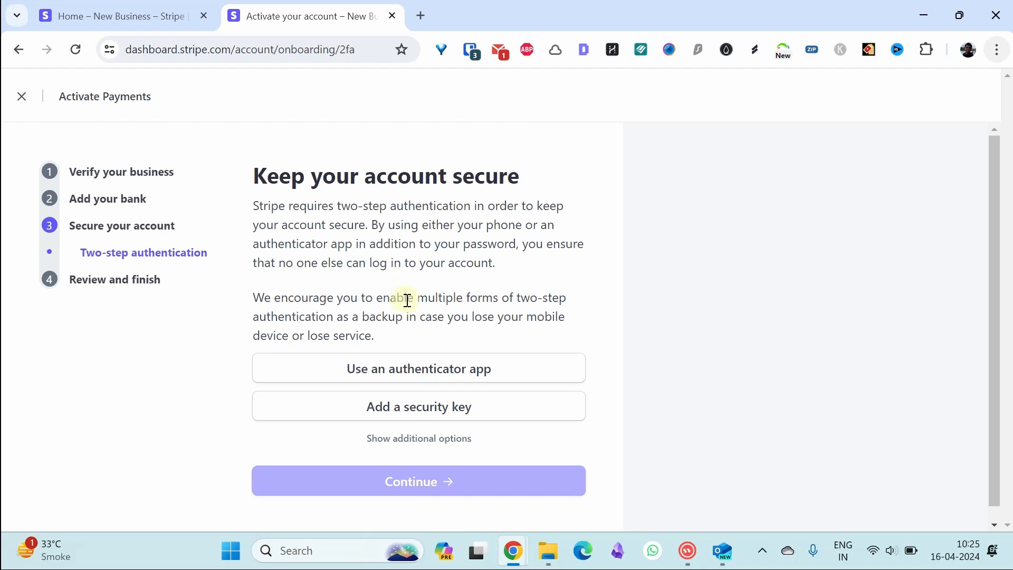
left_click(409, 437)
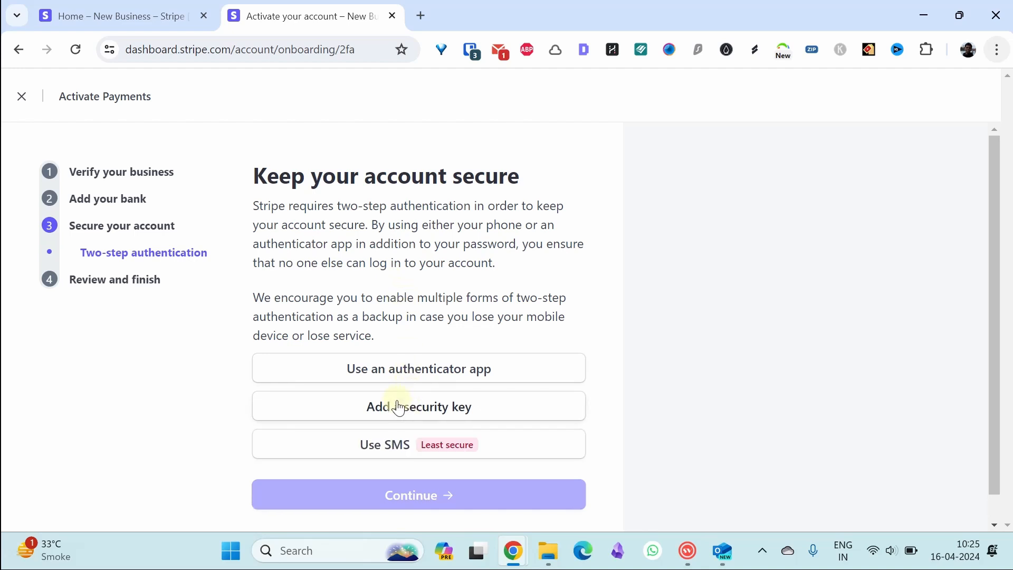
left_click(399, 407)
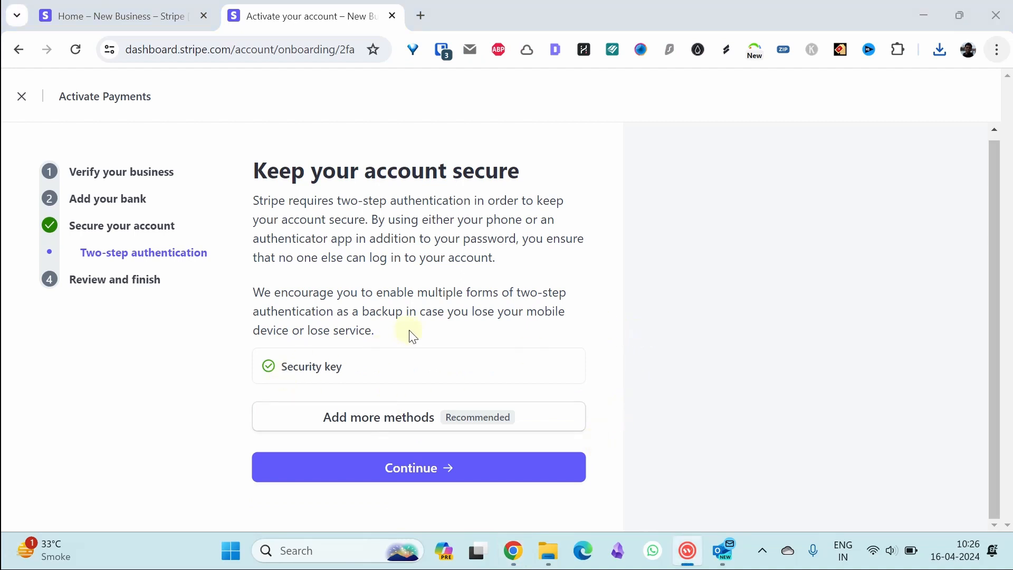
- Continue to the summary and edit the Missing required information card
left_click(417, 473)
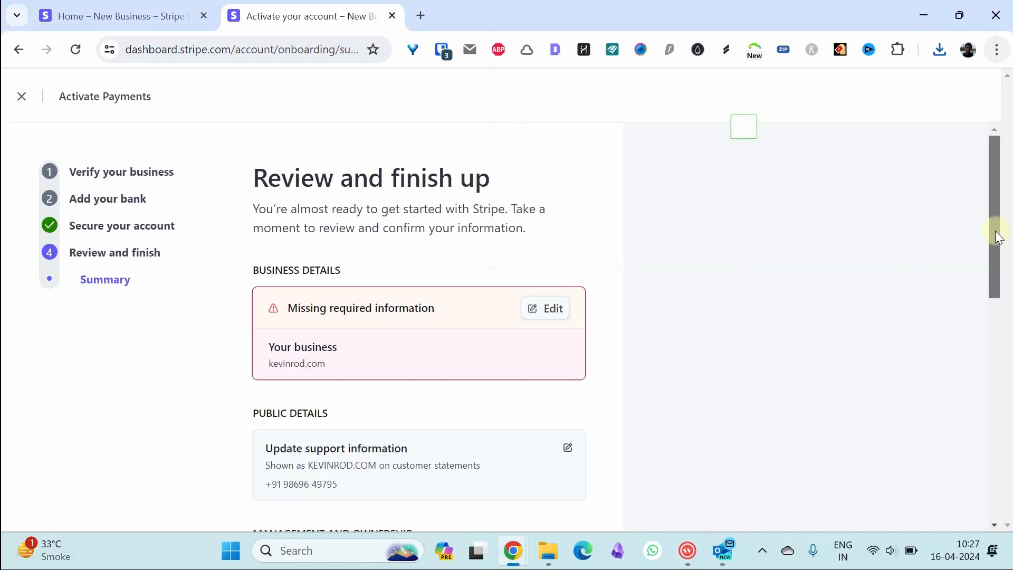
left_click_drag(995, 230, 989, 265)
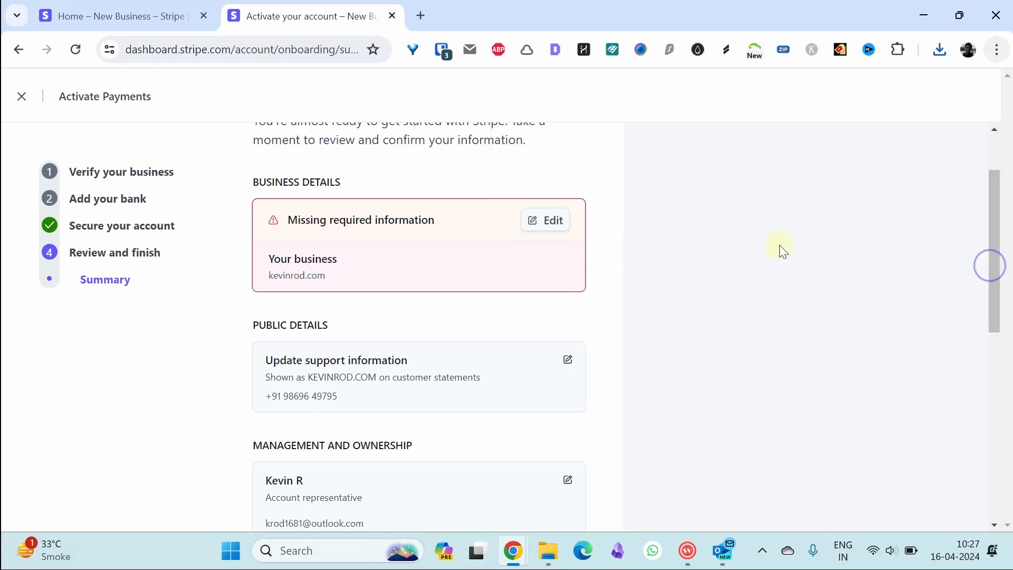
left_click(534, 224)
left_click_drag(1009, 300, 1009, 304)
mouse_move(452, 286)
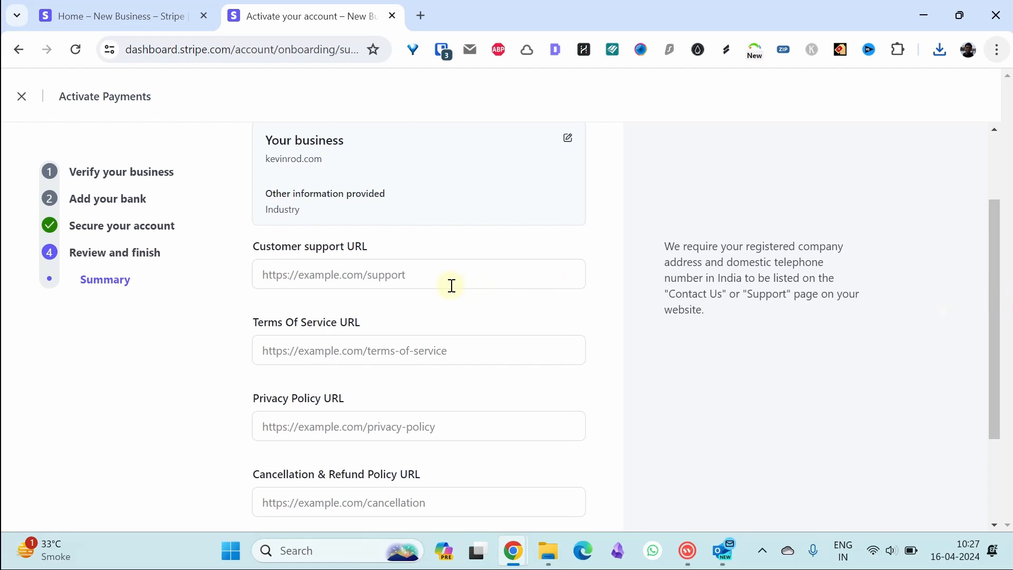
left_click(452, 282)
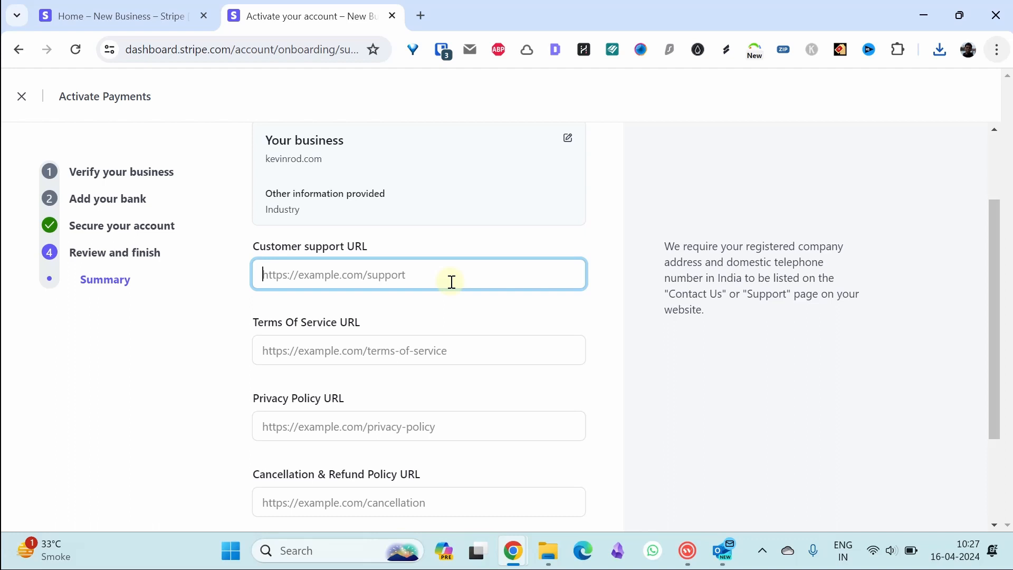
type("kevinrodc")
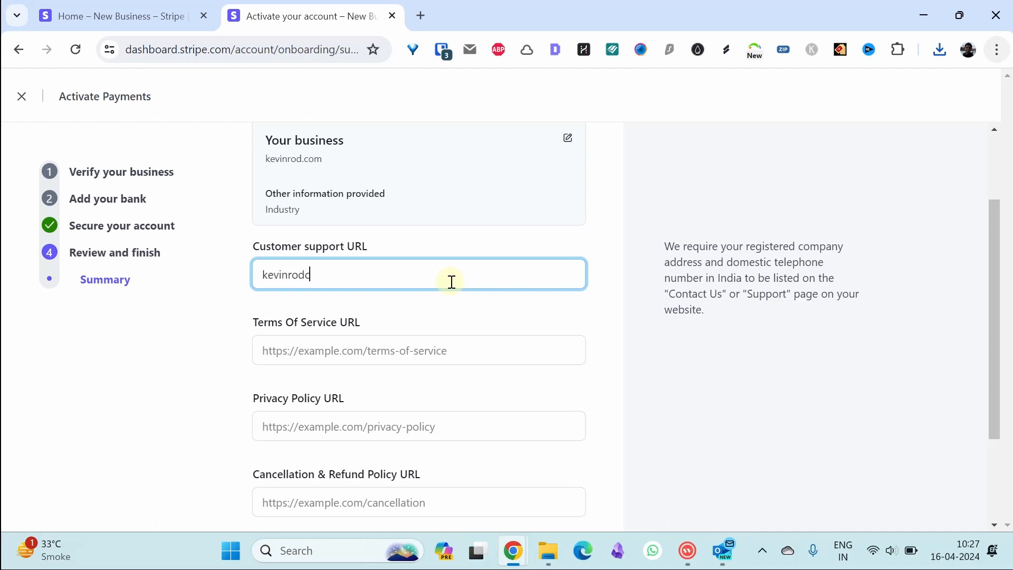
key("BackSpace")
type(".com/support")
left_click(415, 348)
type("kevinrod.com")
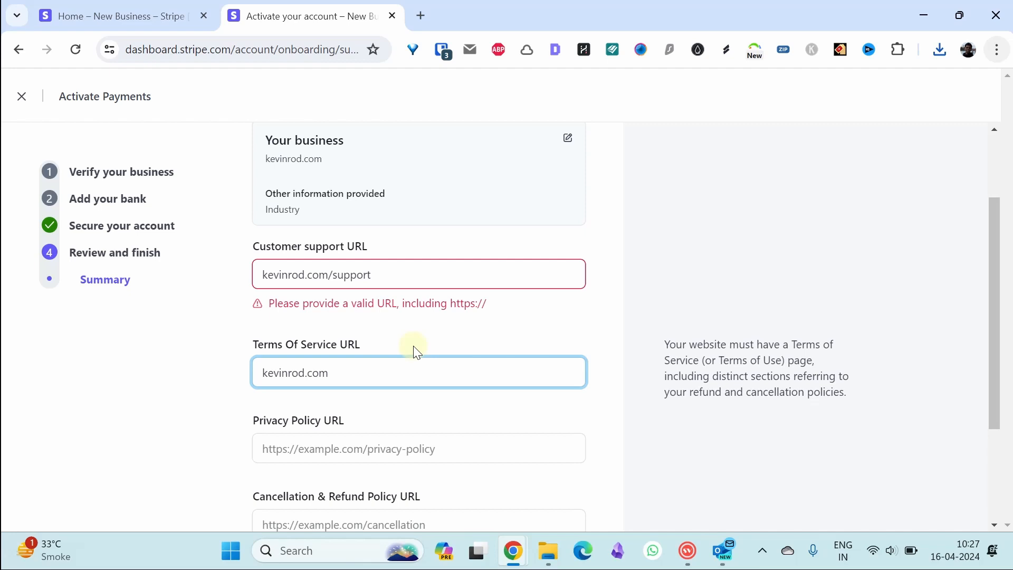
type("/te")
type("os")
key("Home")
type("https://")
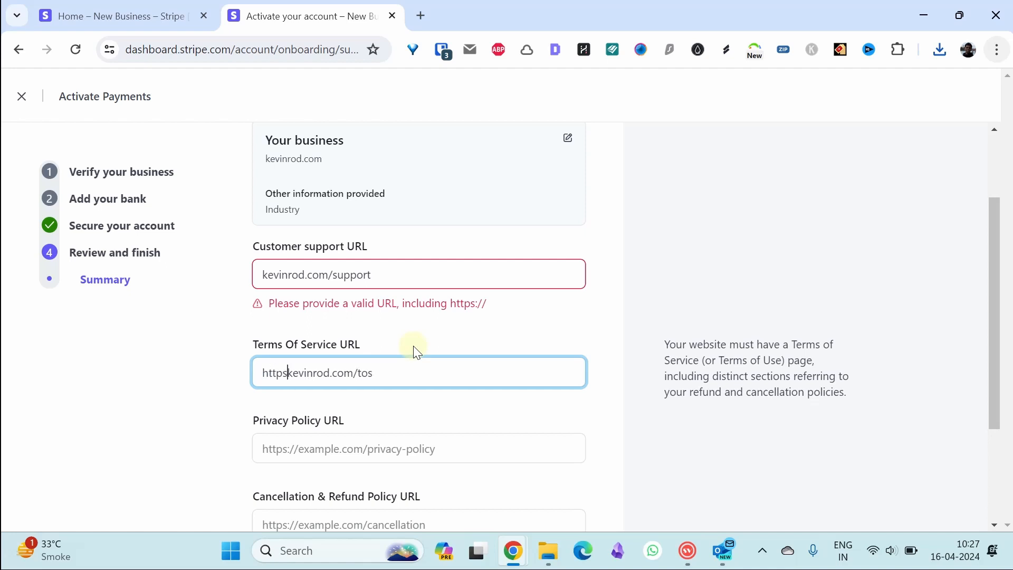
key("shift+Left")
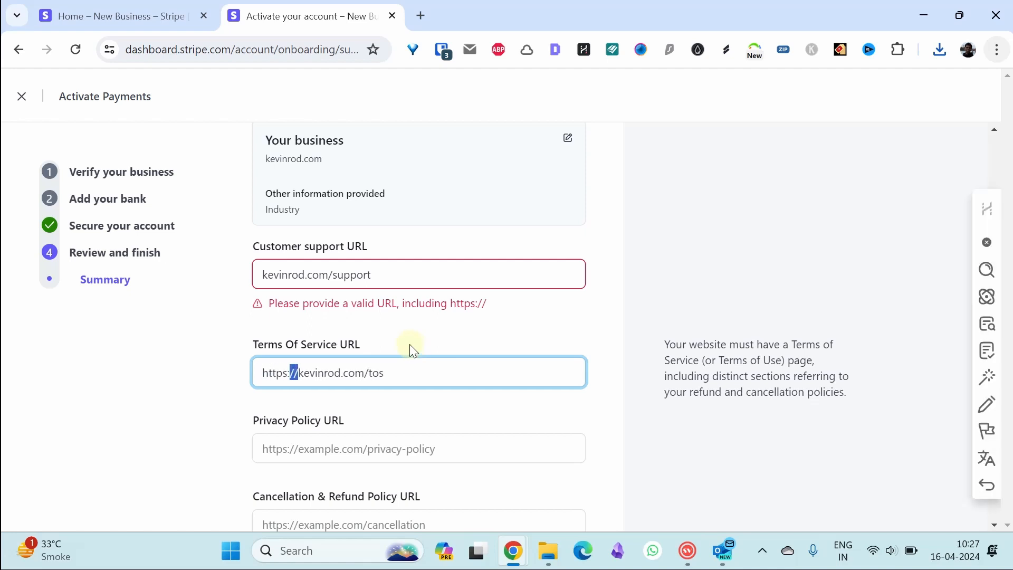
left_click(261, 275)
type("https://")
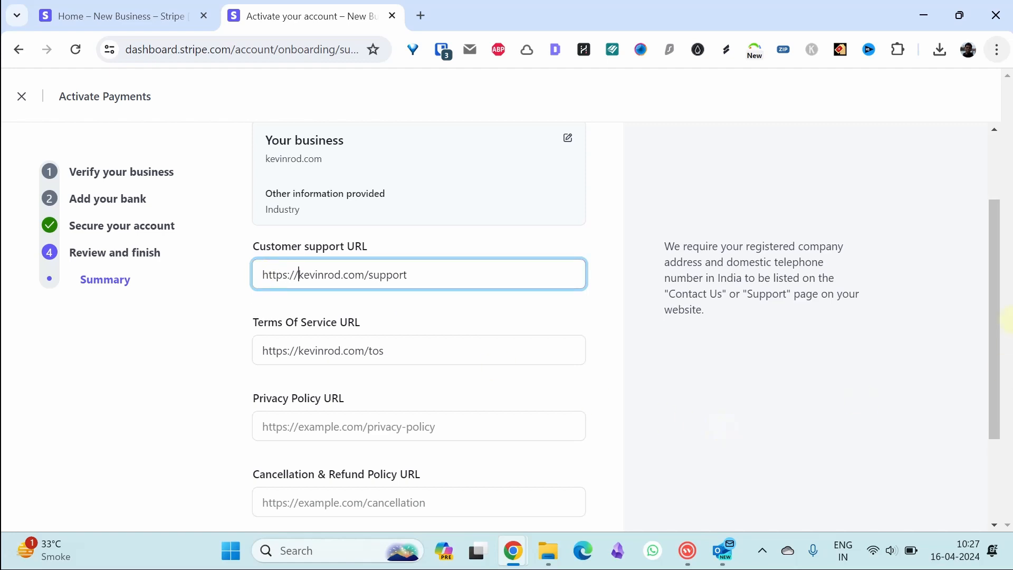
- Add the privacy and cancellation policy URLs and save the business details
left_click_drag(993, 386, 992, 389)
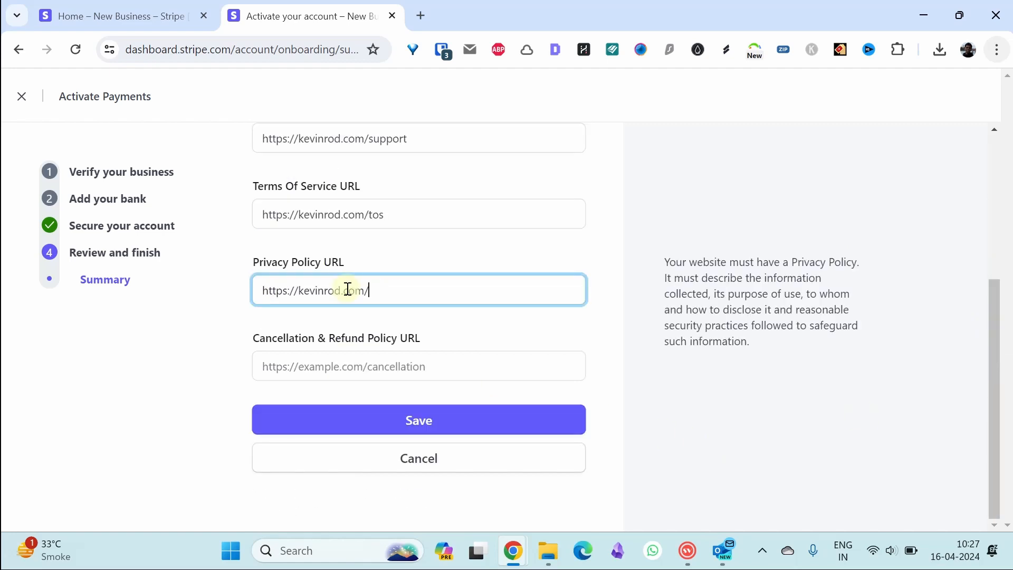
type("privacy")
left_click(380, 364)
type("https://kevinrod.com/")
type("tos")
key("BackSpace")
type("cancellation")
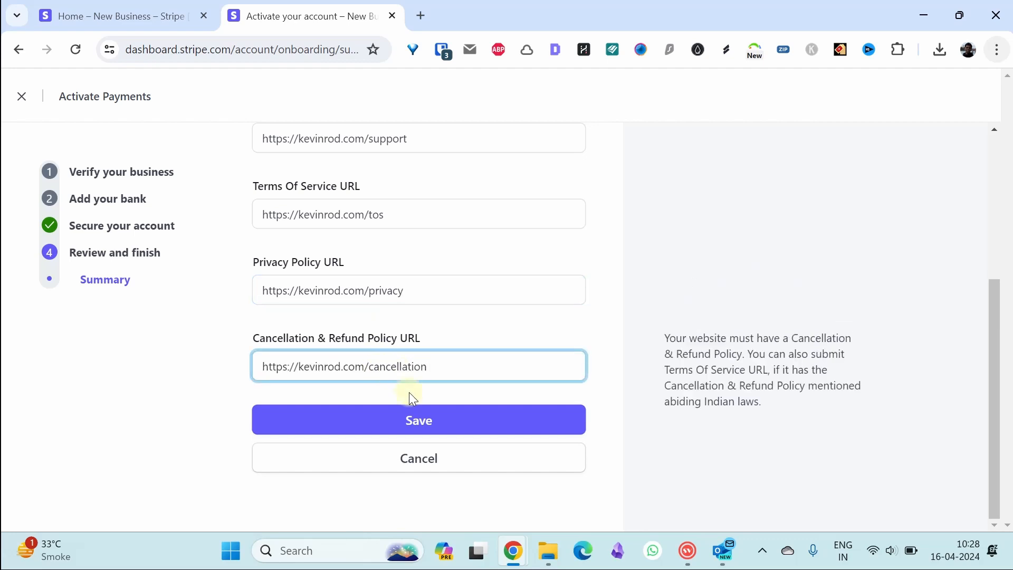
left_click(411, 415)
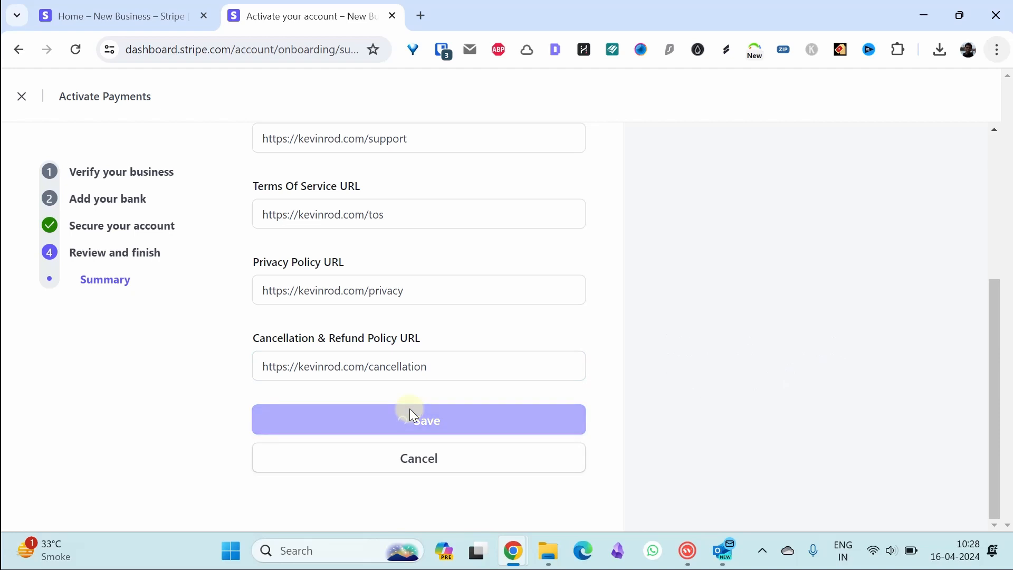
- Save the HDFC payout bank account and submit the account activation application
left_click_drag(993, 185, 989, 403)
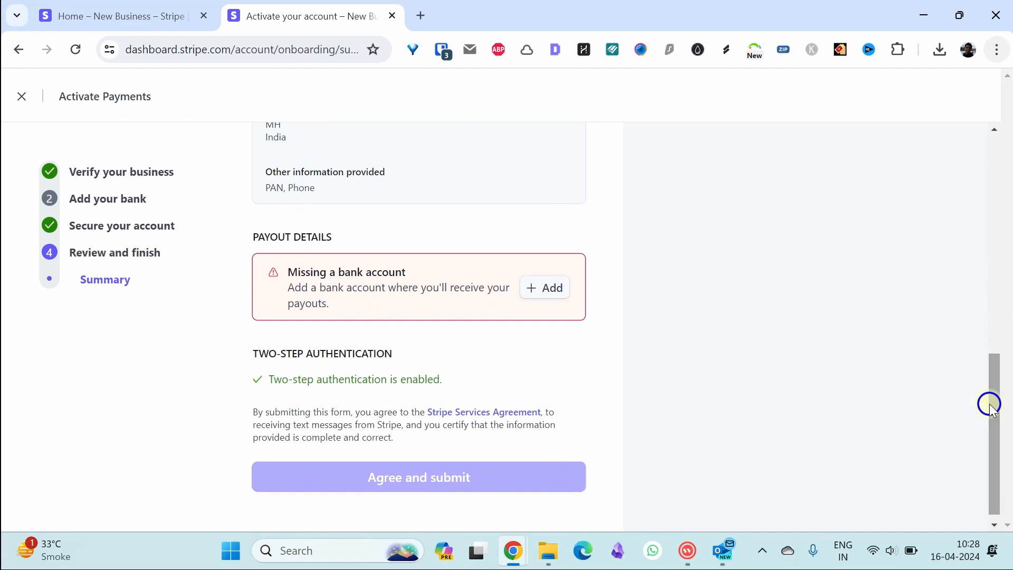
left_click(550, 297)
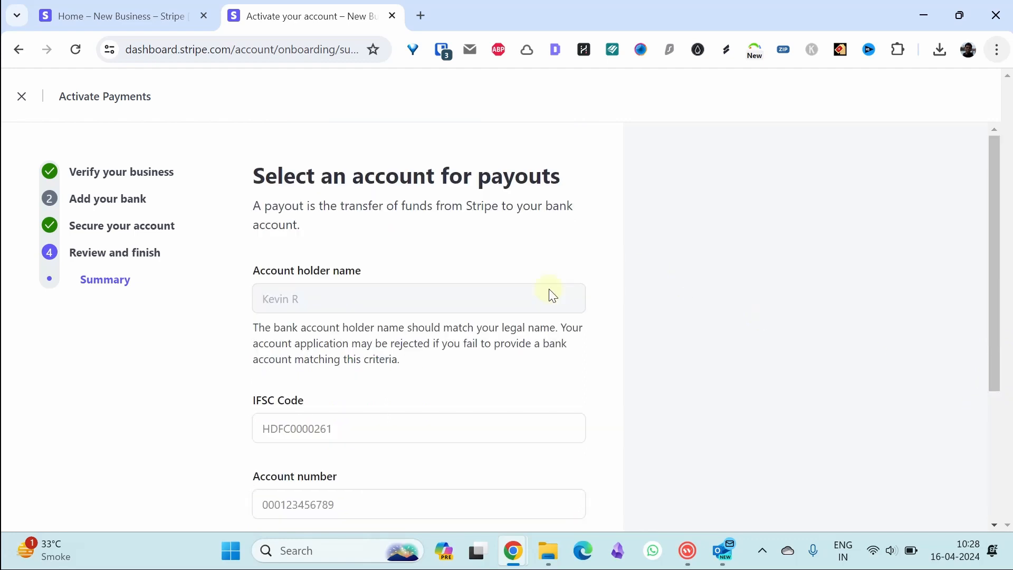
scroll(422, 385, "down", 4)
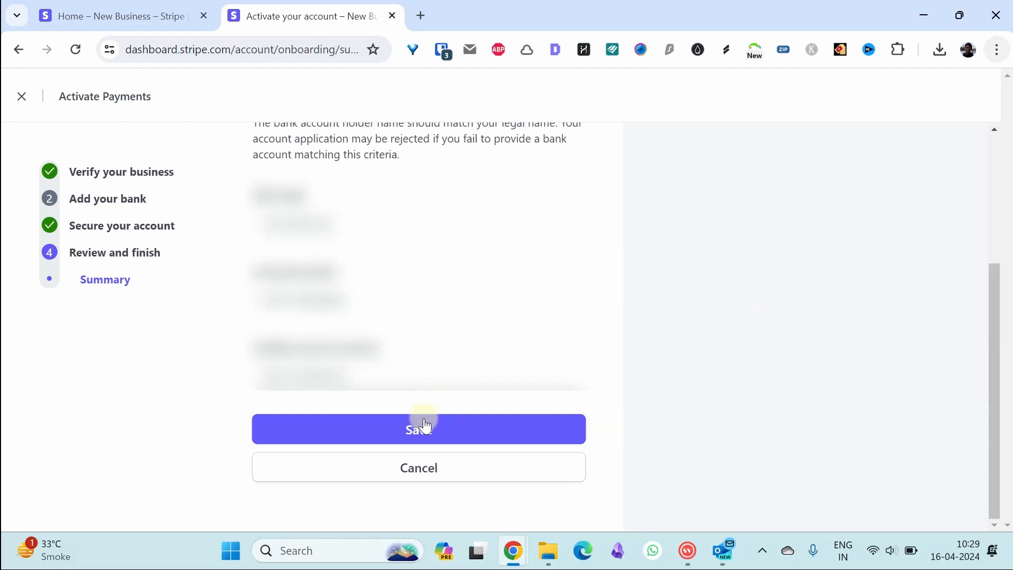
left_click(424, 429)
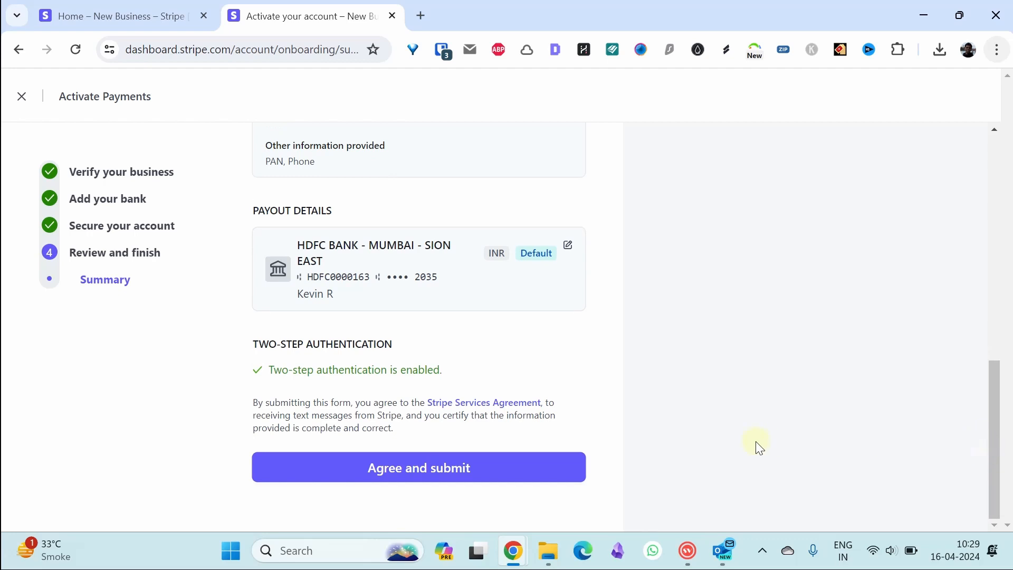
left_click(418, 469)
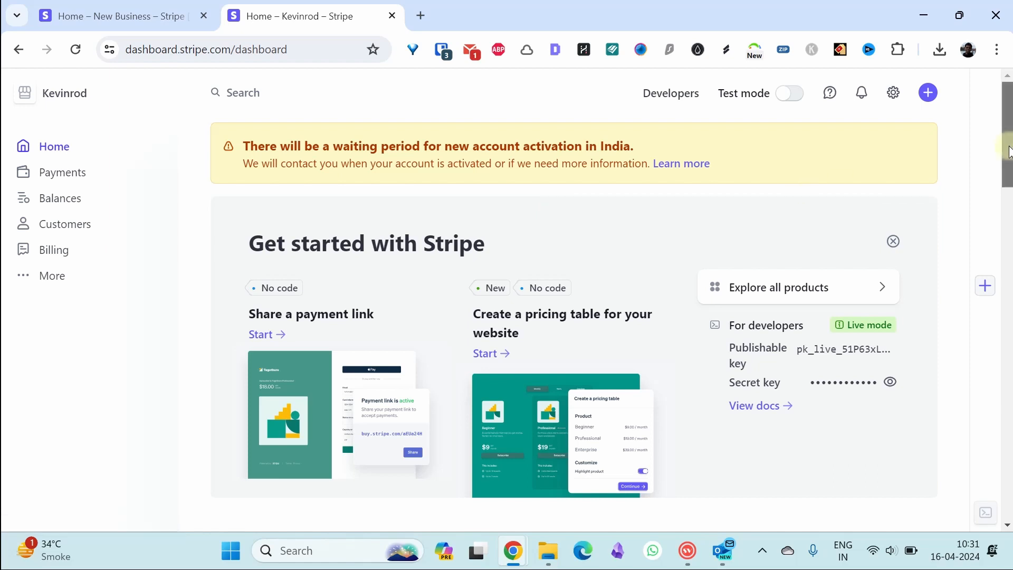
- Go from the dashboard home, with its activation waiting-period notice, to the Customers page
left_click_drag(1008, 147, 256, 231)
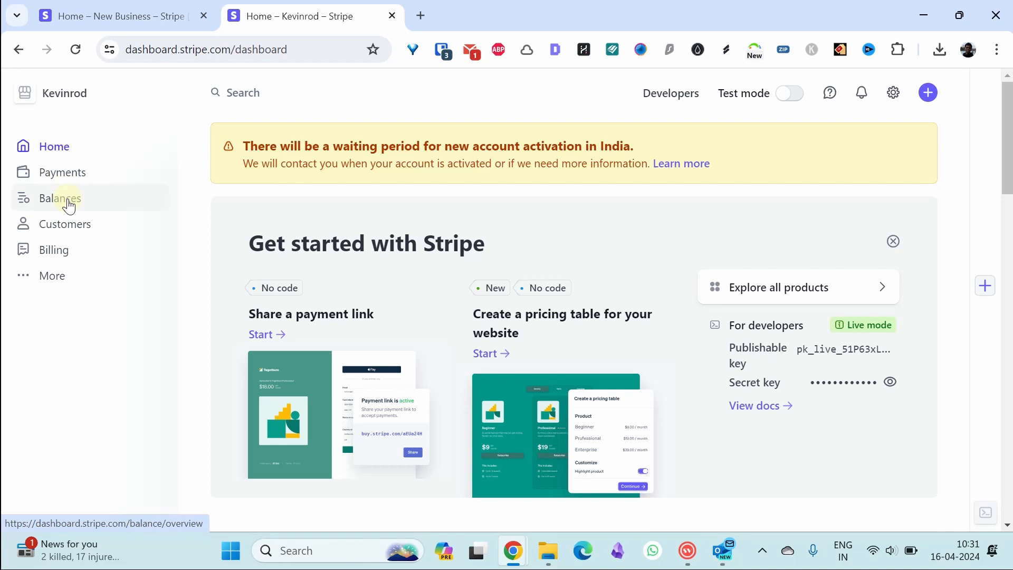
left_click(70, 233)
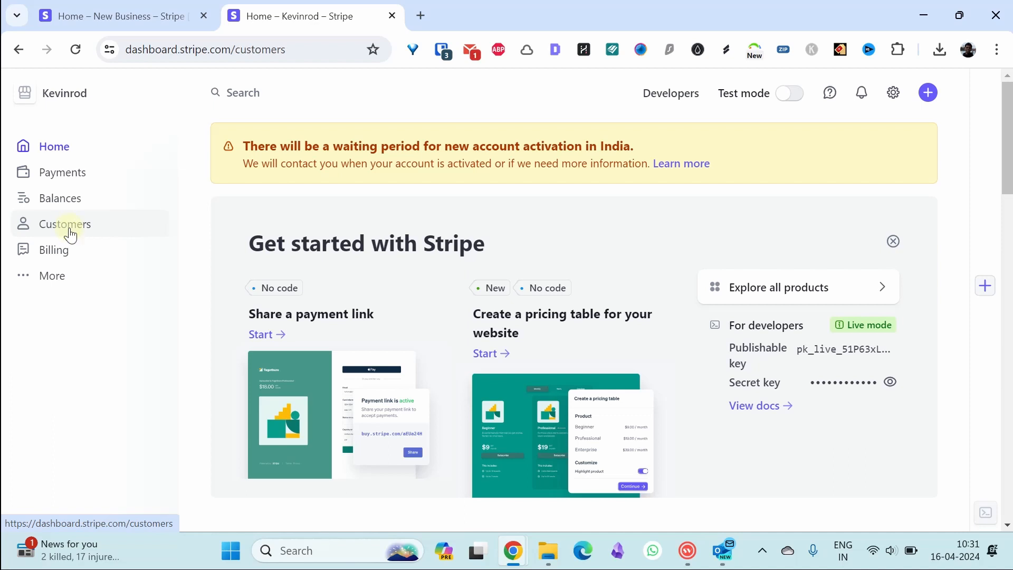
- Create a customer with their full name, account e-mail and description 'new customer'
left_click(865, 216)
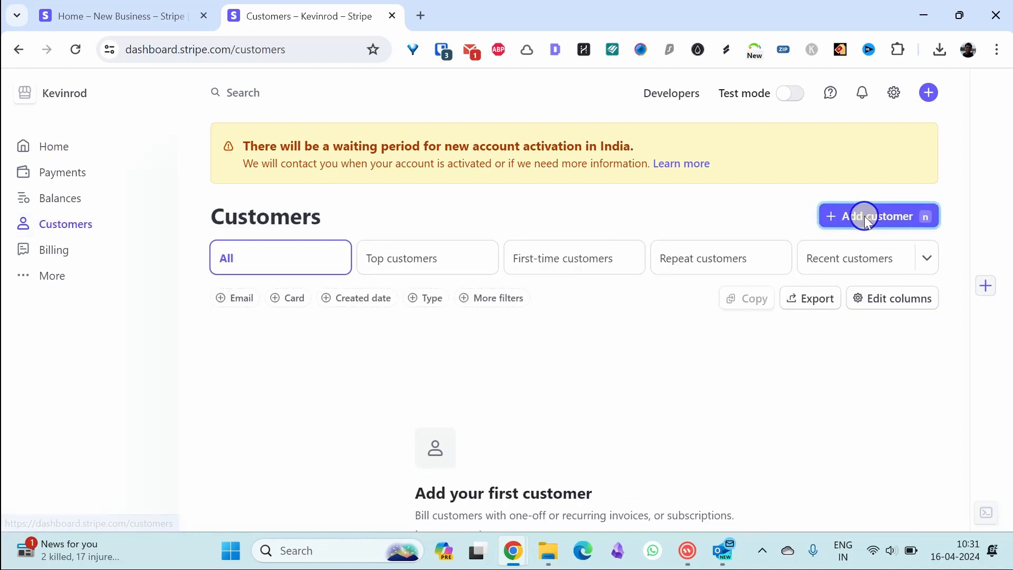
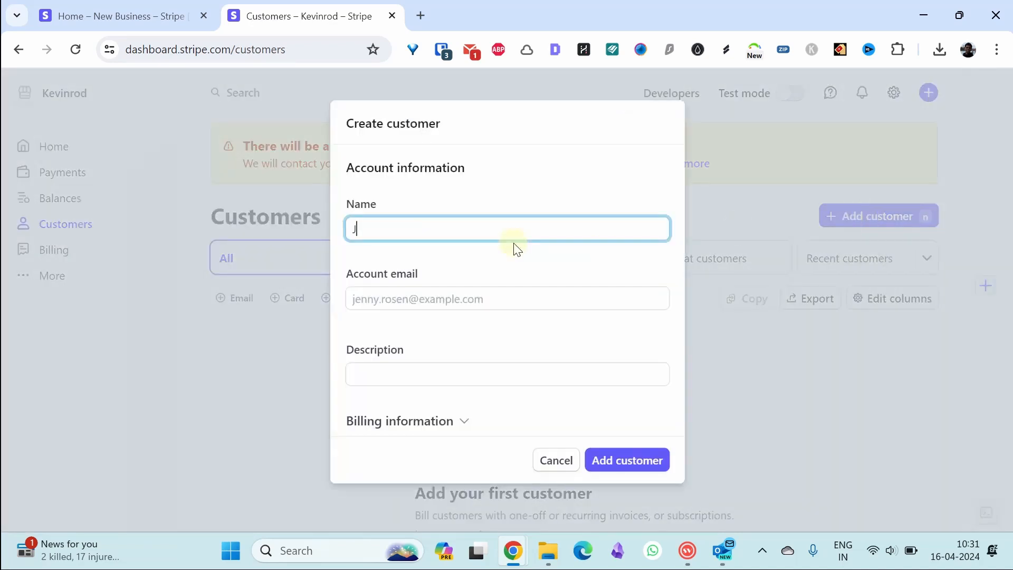
left_click(471, 294)
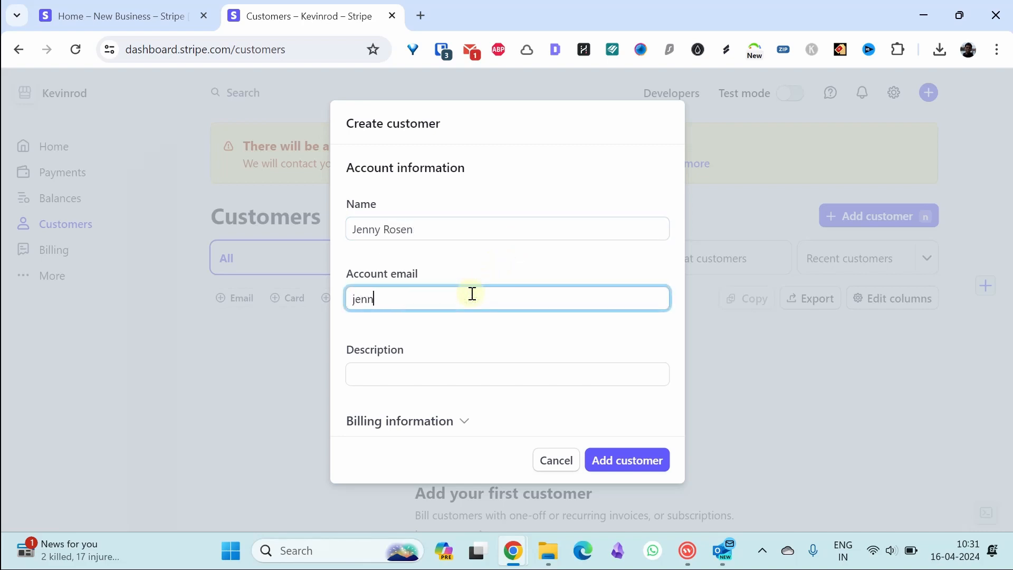
left_click(472, 364)
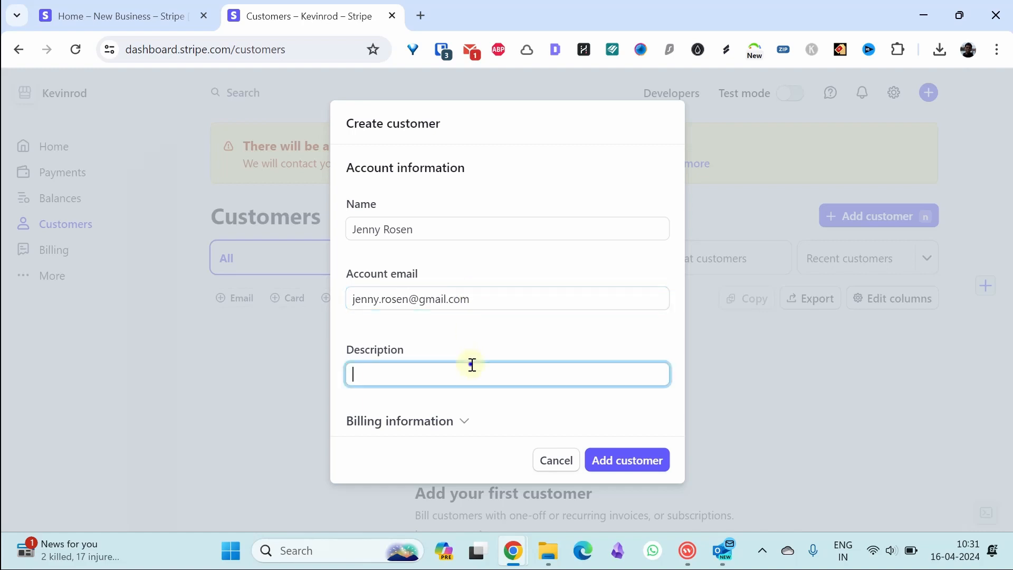
type("new customer")
left_click(464, 419)
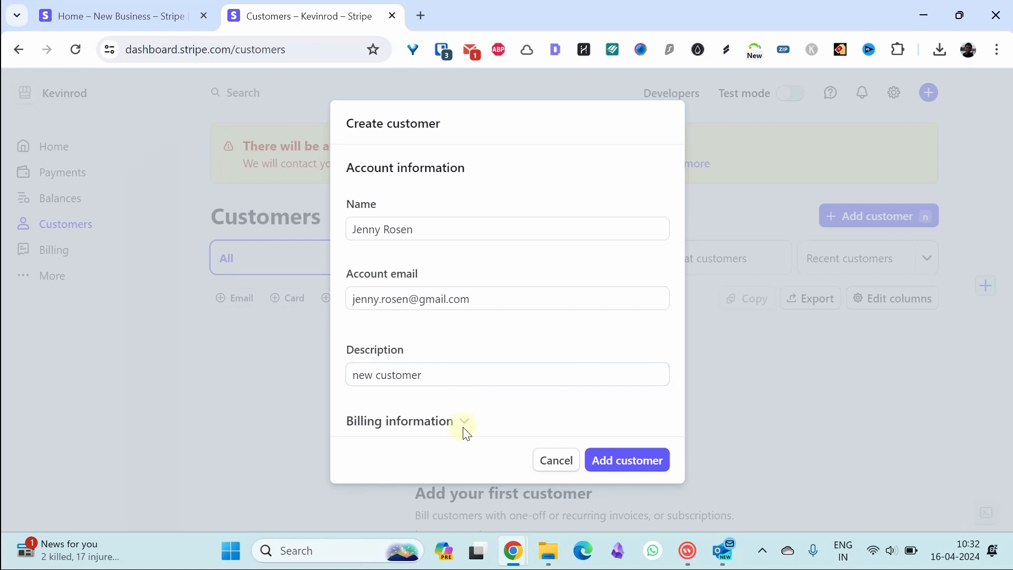
left_click(465, 421)
left_click_drag(676, 260, 629, 443)
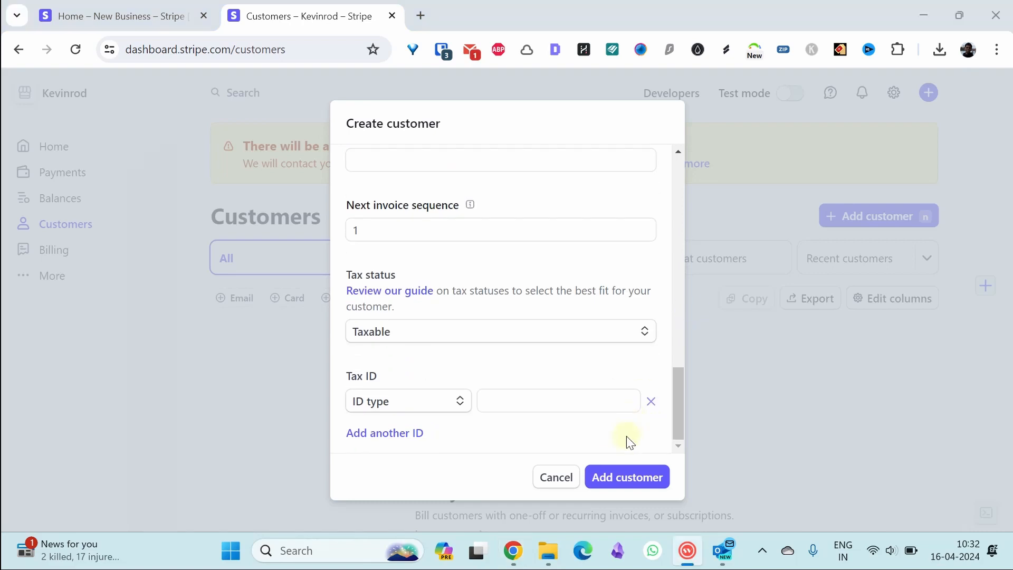
left_click(622, 478)
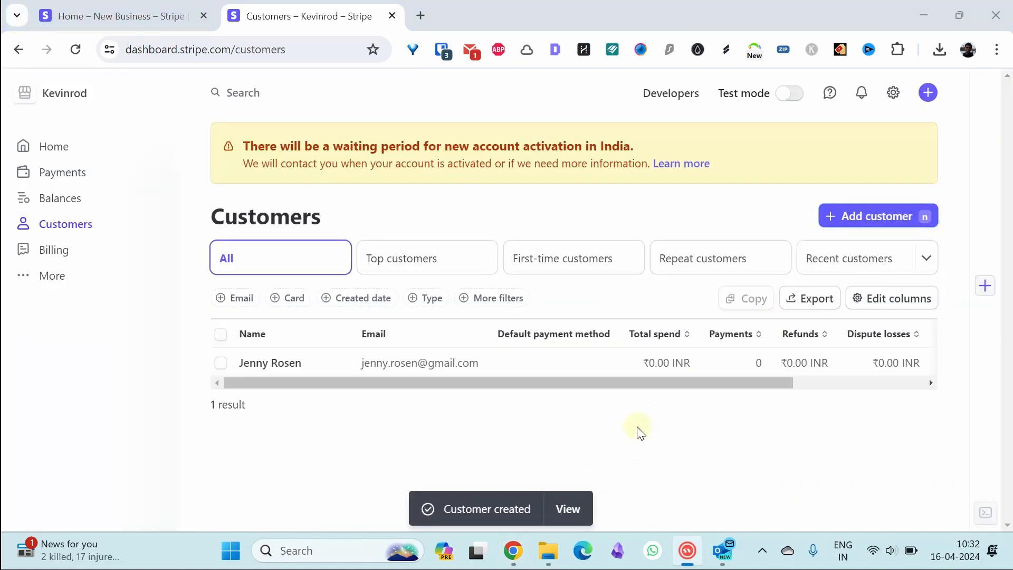
- Create an invoice from the Payments page's 'Invoice a customer' section
left_click(59, 174)
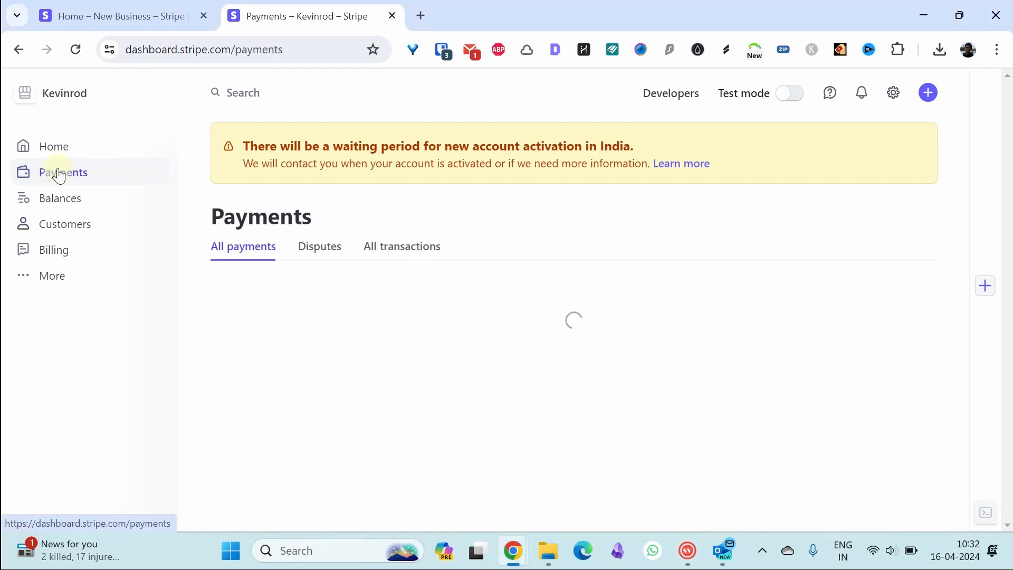
left_click_drag(1008, 151, 1007, 204)
scroll(1008, 203, "down", 2)
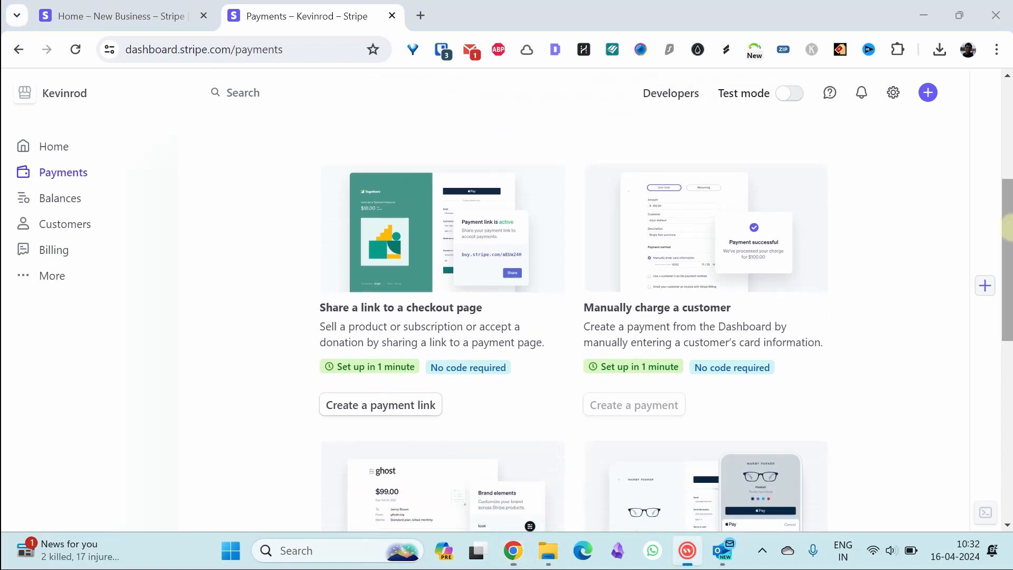
left_click_drag(1008, 195, 1009, 218)
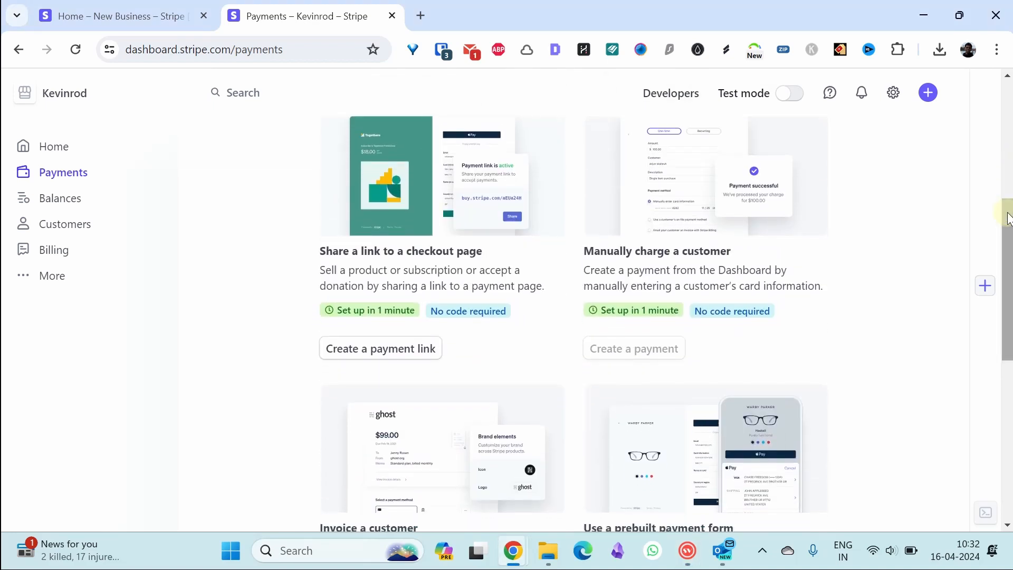
left_click_drag(1007, 227, 1010, 300)
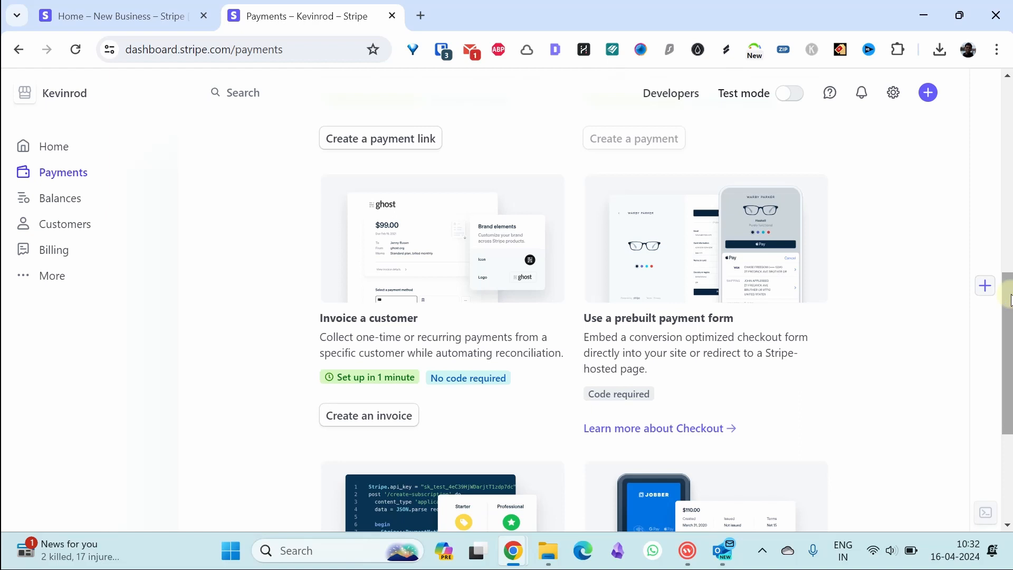
left_click_drag(1008, 301, 1008, 344)
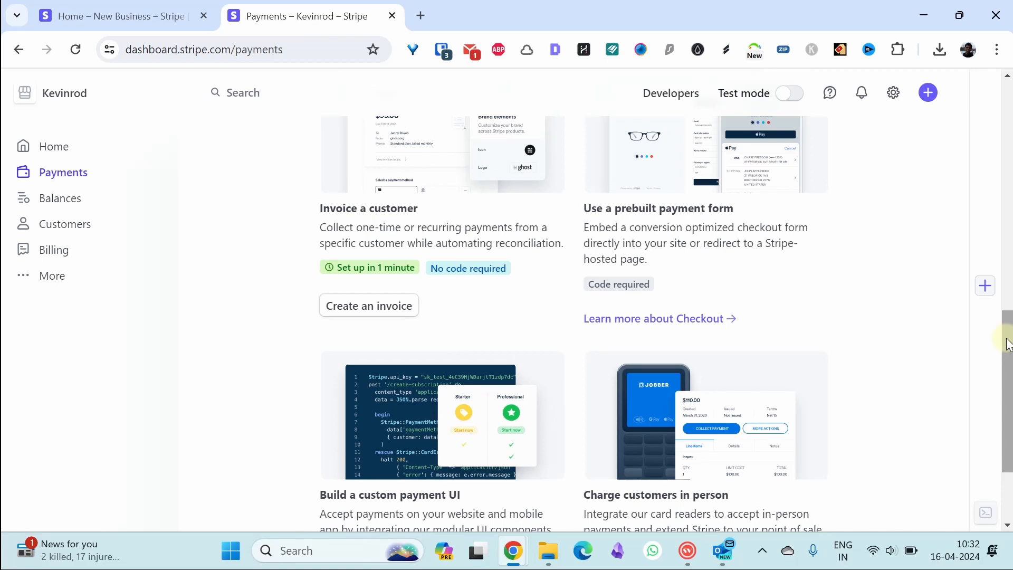
left_click_drag(1008, 344, 1006, 315)
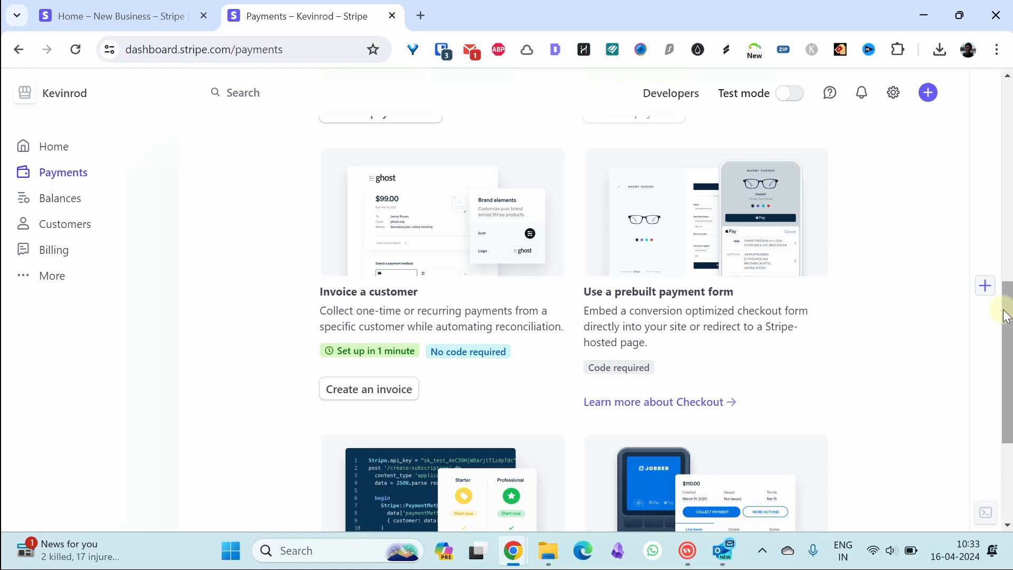
mouse_move(1003, 310)
left_mouse_down()
mouse_move(1005, 281)
mouse_move(1005, 306)
left_mouse_up()
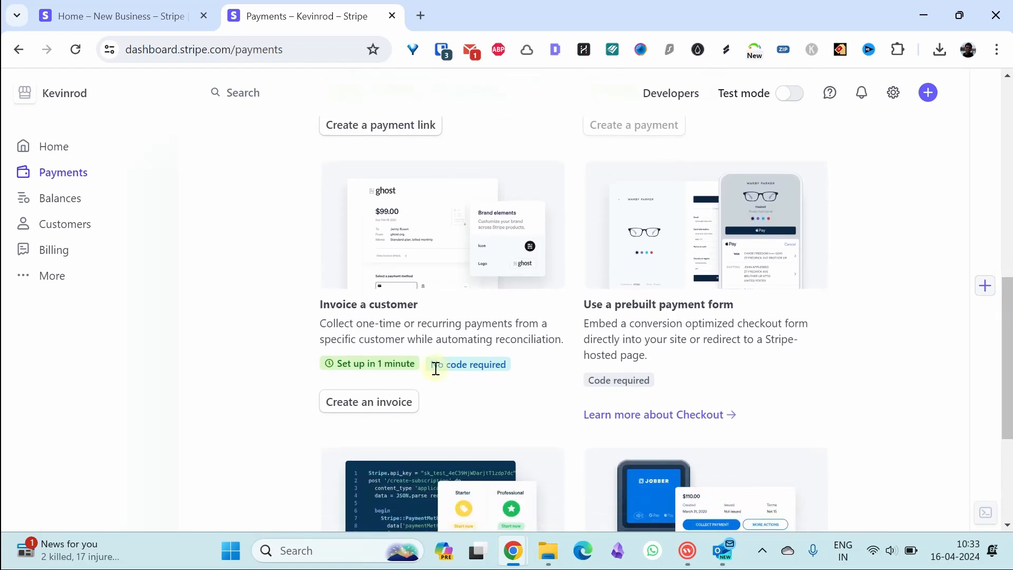
left_click(383, 409)
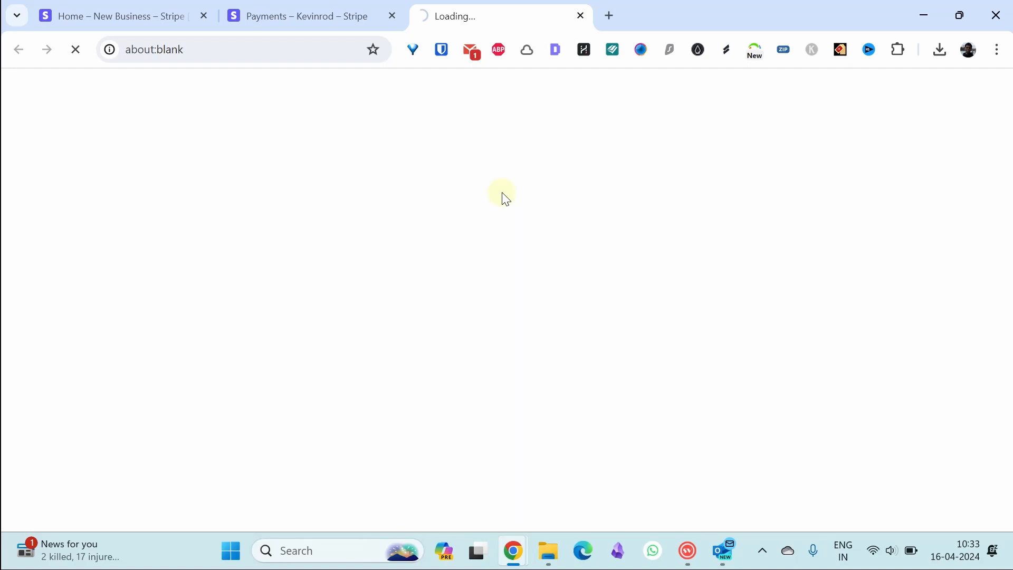
- Select the newly added customer as the invoice's recipient
left_click(768, 458)
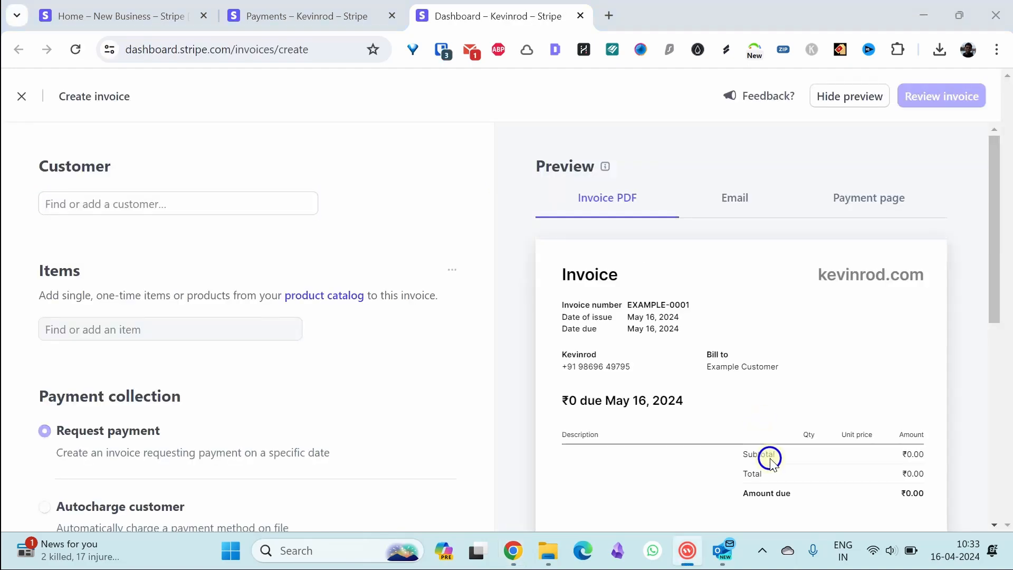
left_click_drag(992, 177, 977, 153)
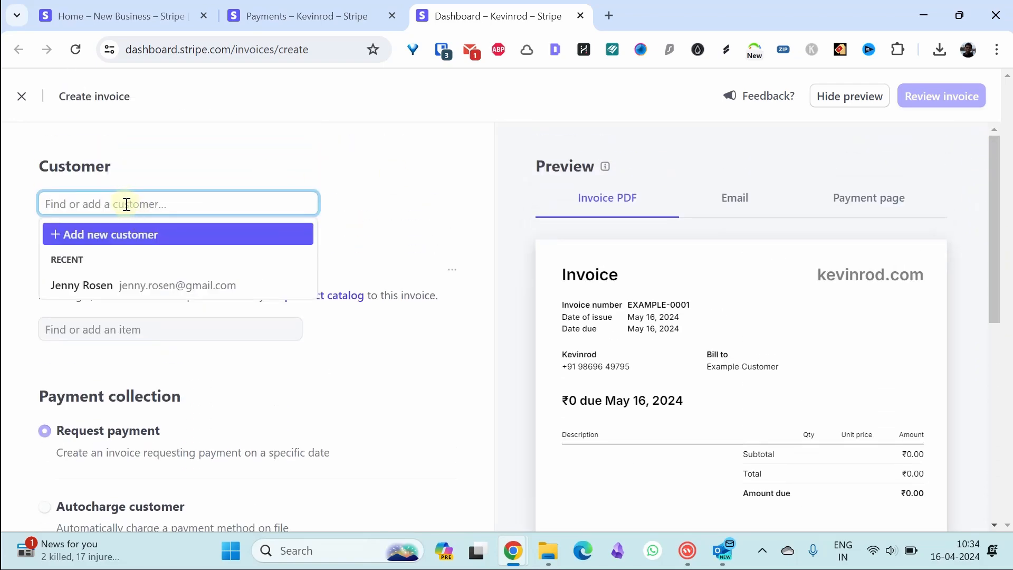
left_click(187, 289)
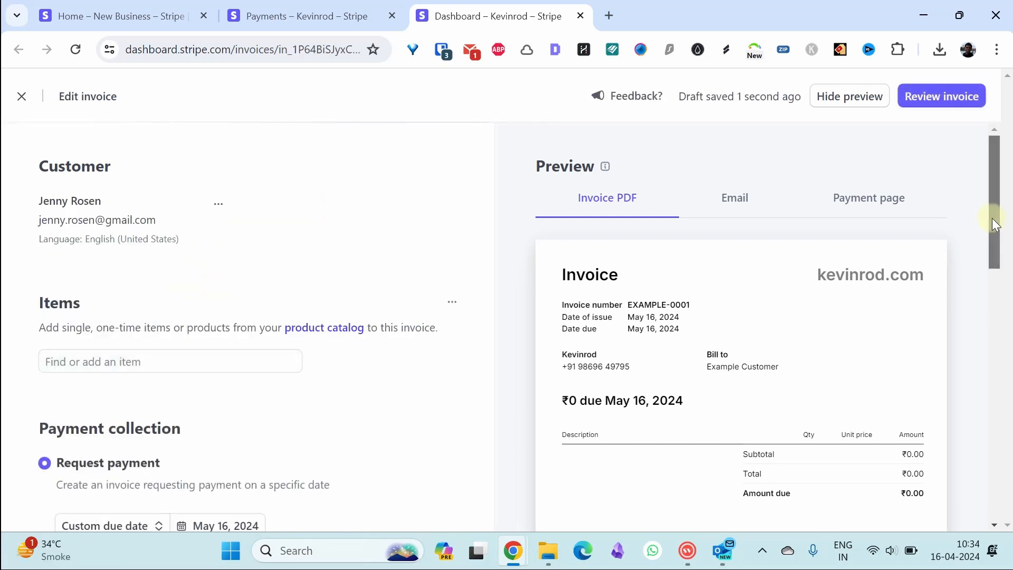
left_click_drag(992, 217, 998, 249)
- Add a one-time 'Service for website' line item priced at ₹1,000.00
left_click(241, 265)
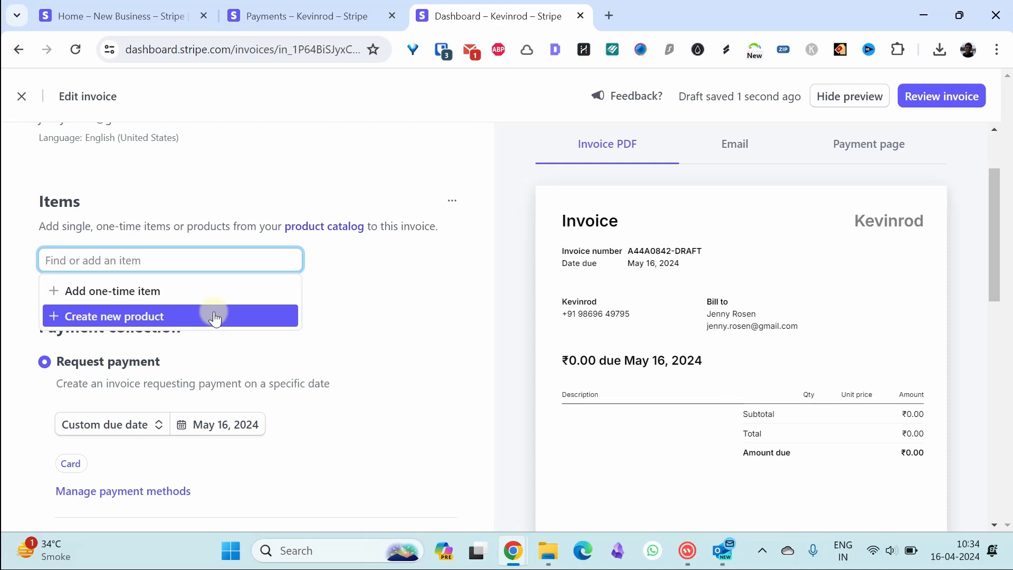
left_click(168, 293)
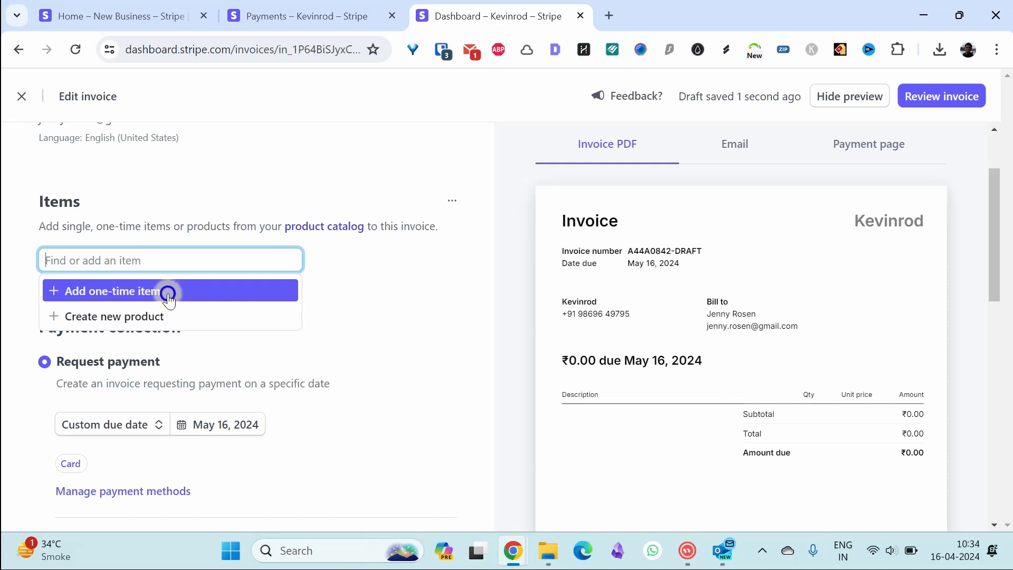
type("Service for website")
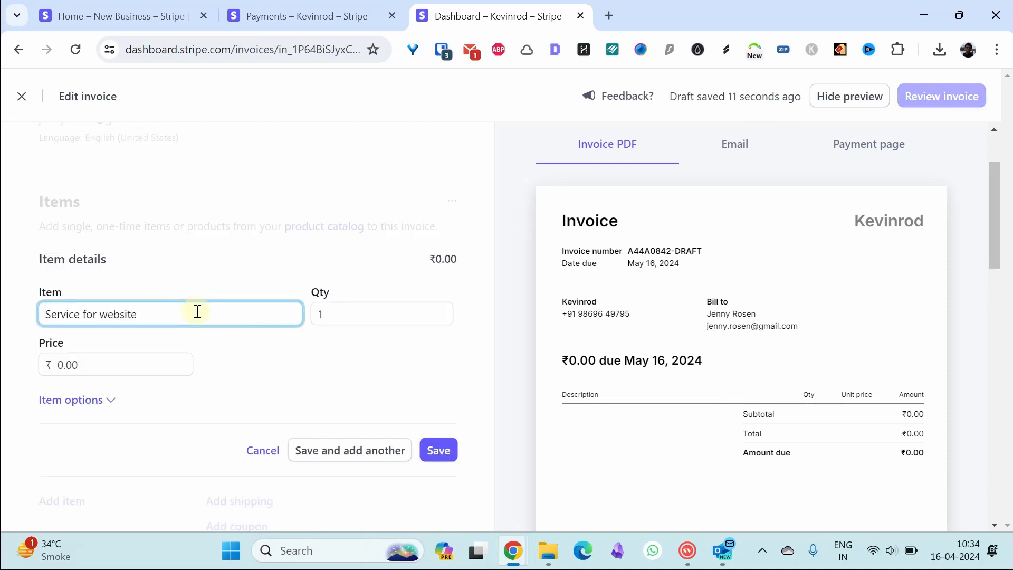
left_click(127, 363)
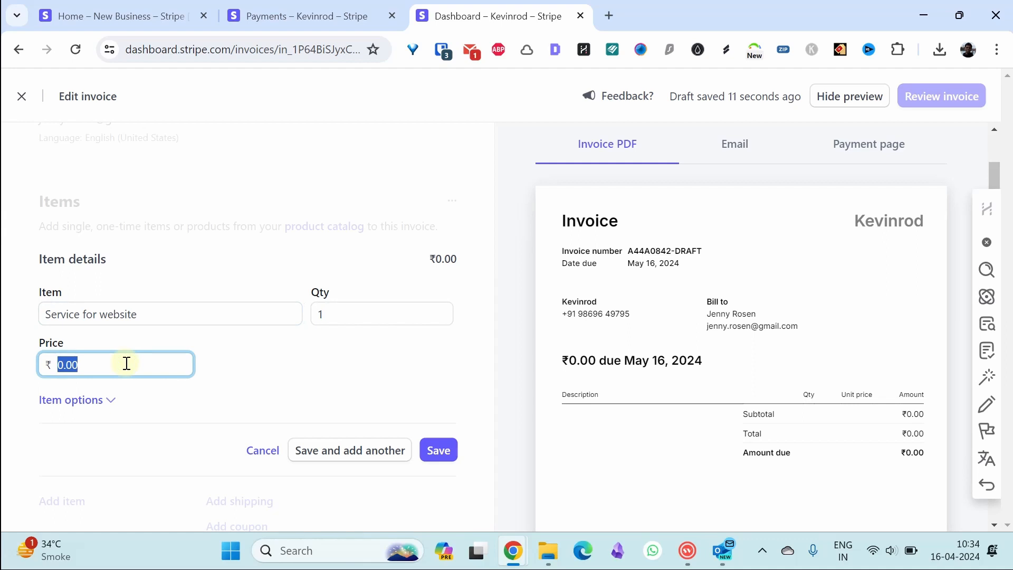
type("1000")
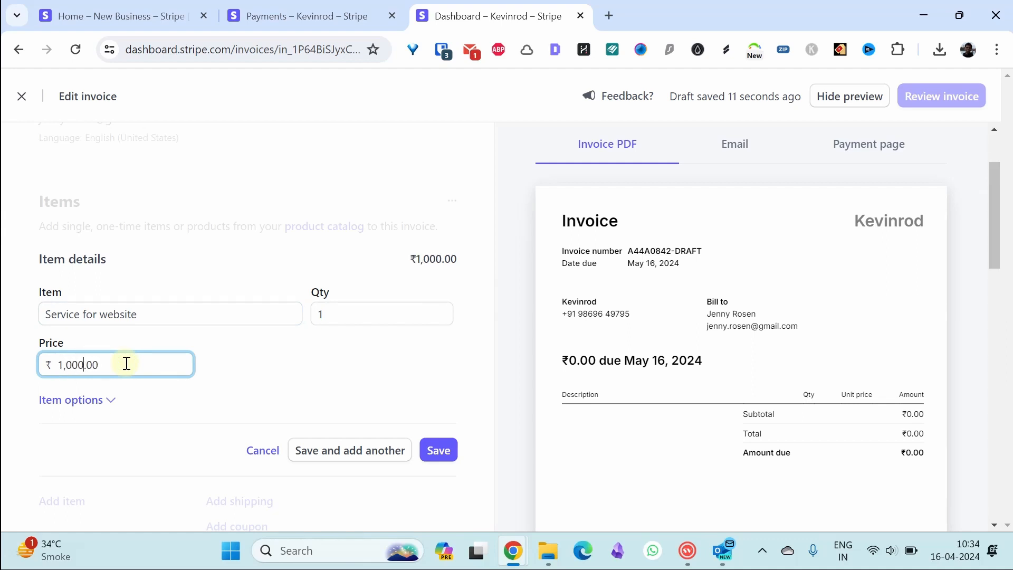
left_click_drag(996, 221, 1001, 248)
scroll(435, 328, "down", 1)
left_click(435, 327)
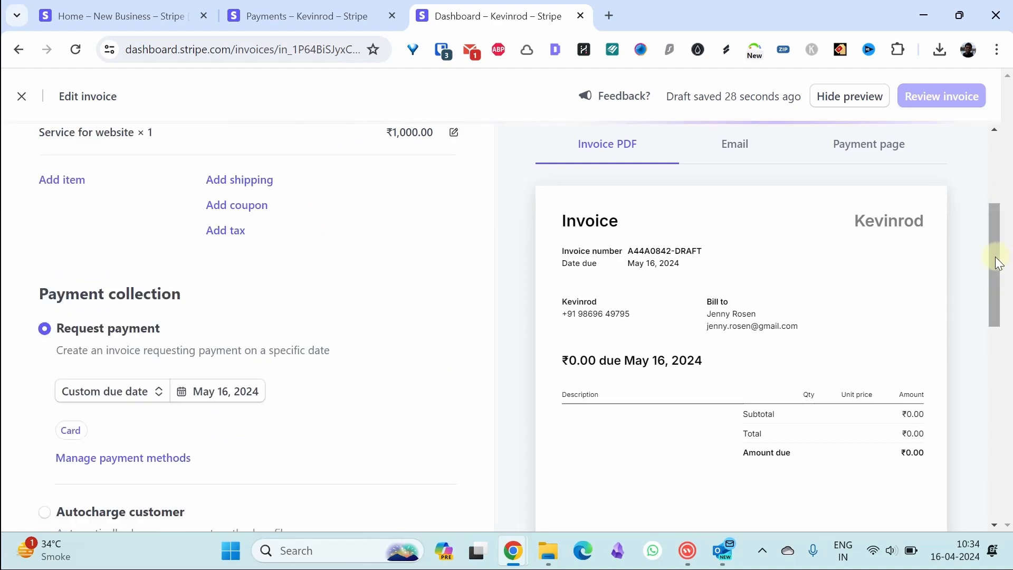
left_click_drag(992, 260, 995, 285)
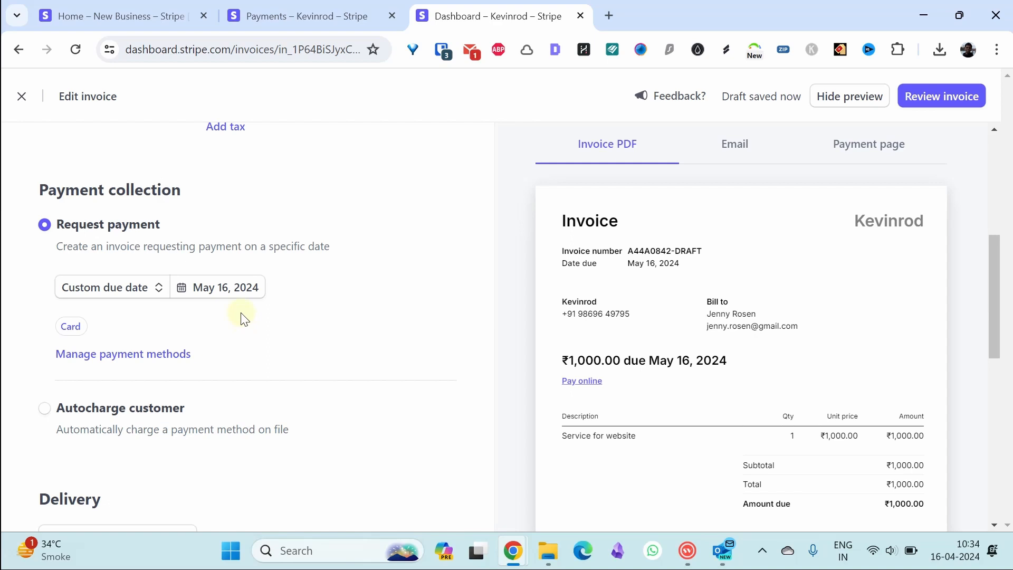
- Keep card as the only payment method after checking PayPal's unavailable status, then view delivery options
left_click(186, 358)
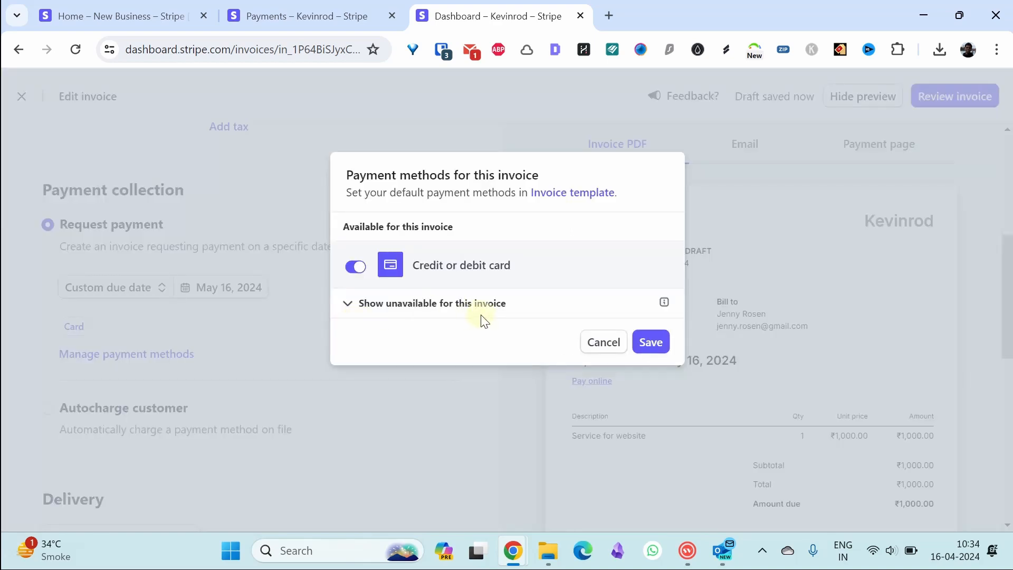
left_click(463, 304)
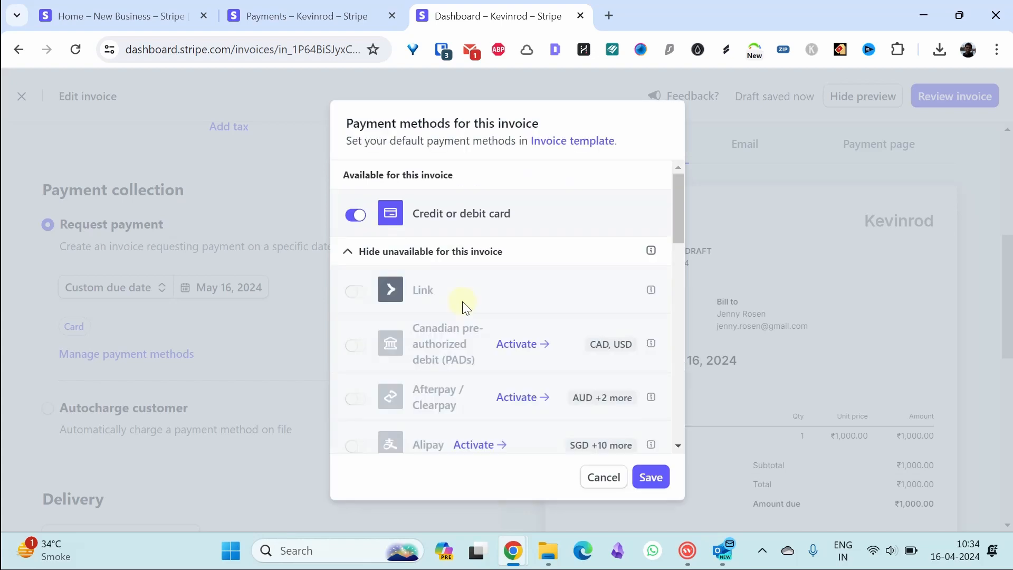
left_click_drag(678, 200, 655, 369)
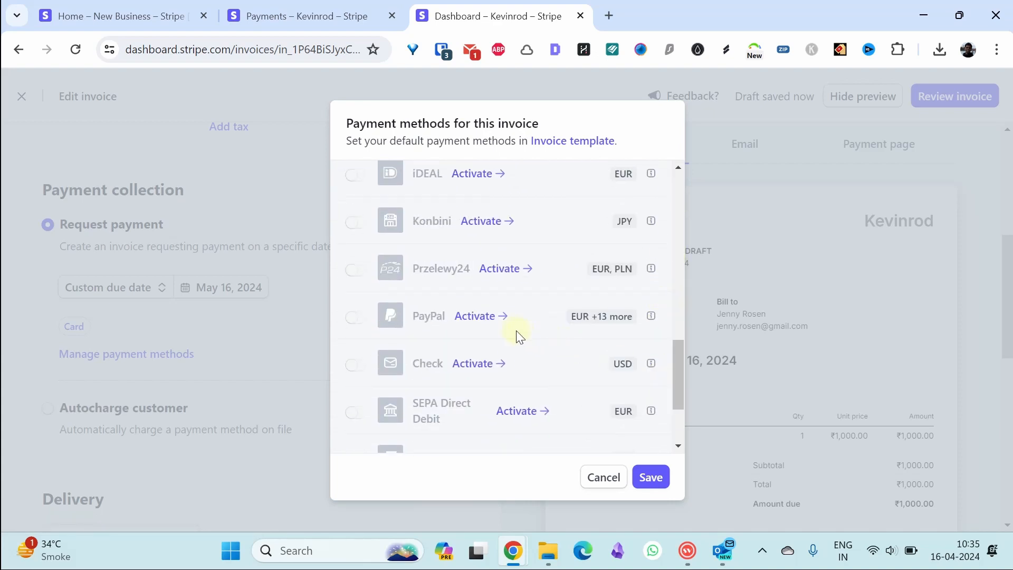
left_click(484, 327)
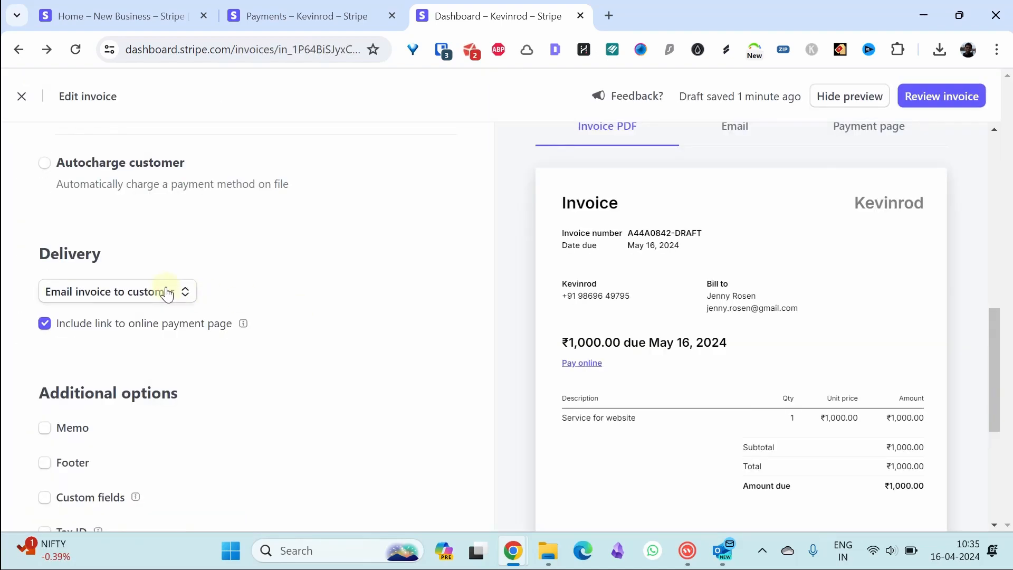
left_click(166, 291)
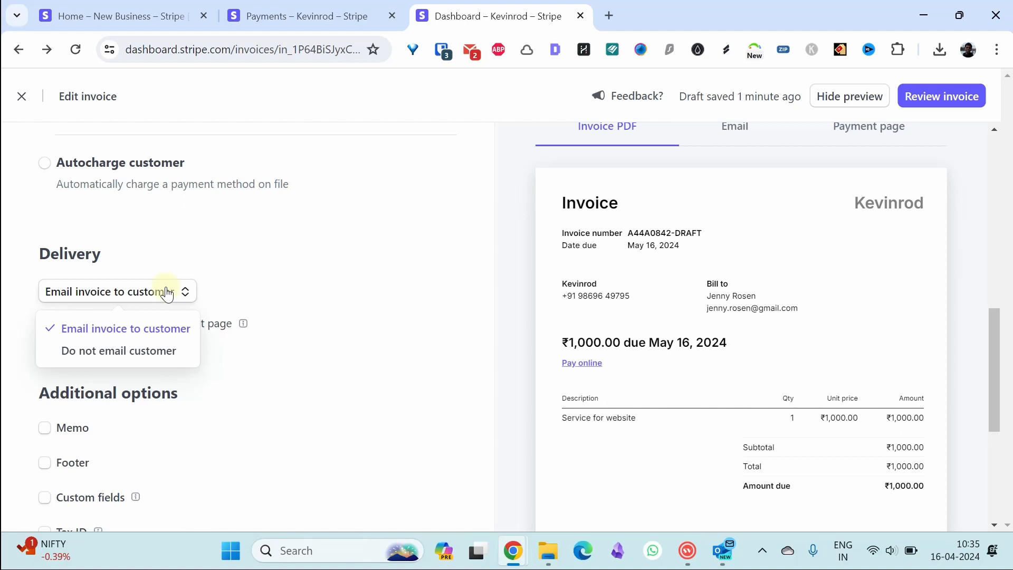
- Keep email delivery, cancel the invoice memo, and preview the payment page
left_click(311, 299)
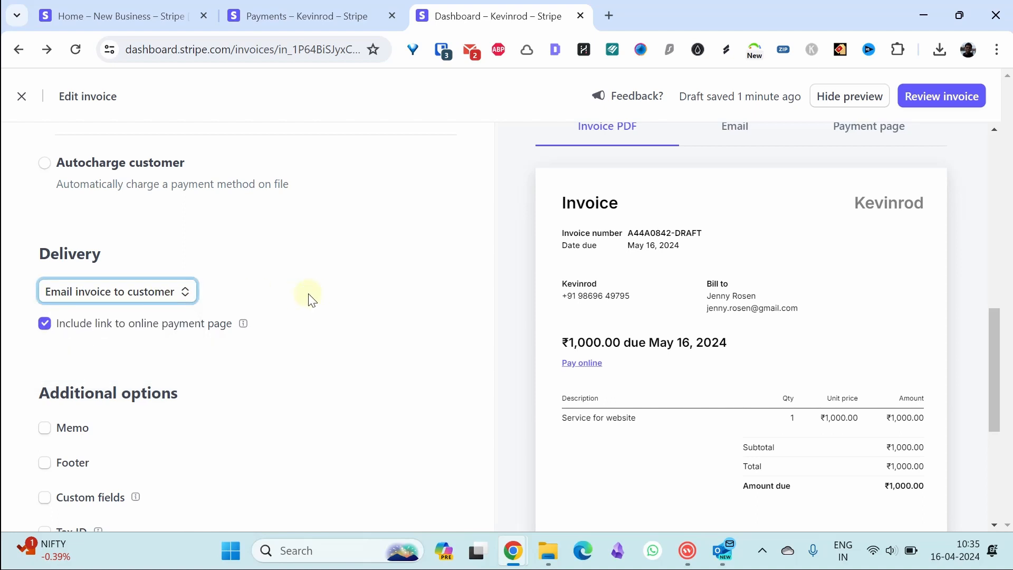
scroll(922, 287, "down", 3)
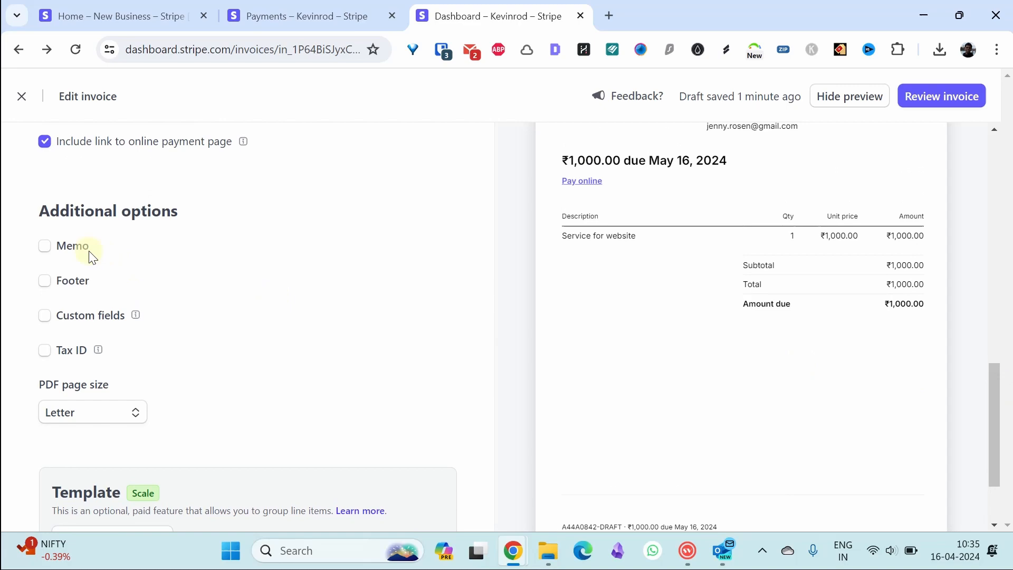
left_click(44, 246)
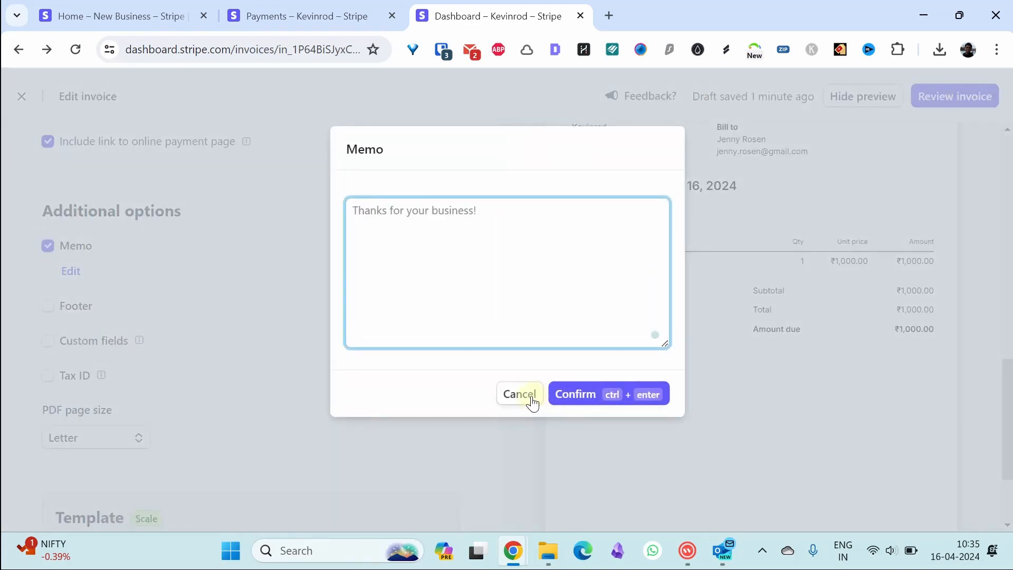
left_click(528, 398)
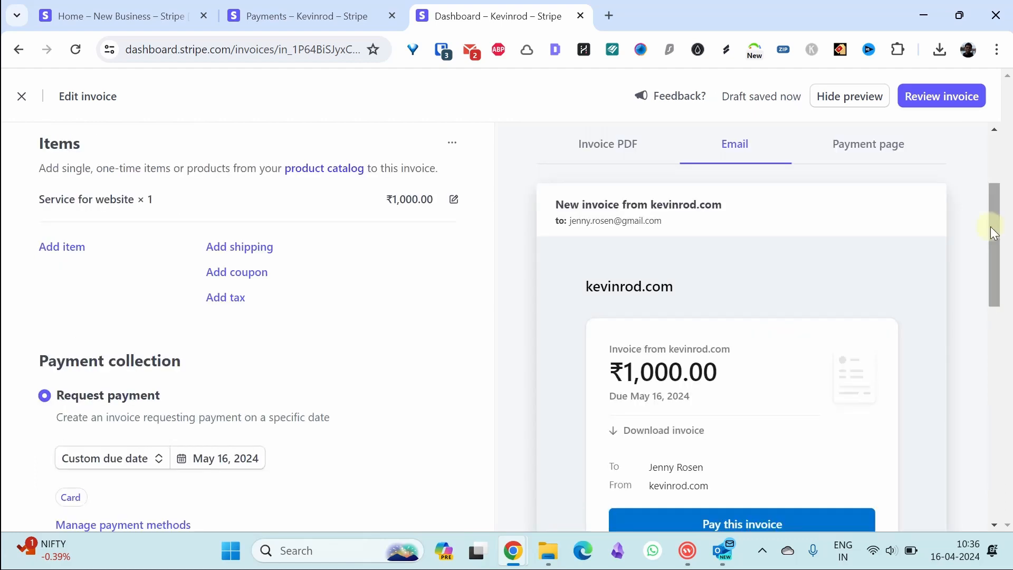
left_click_drag(992, 232, 991, 284)
left_click_drag(992, 278, 992, 199)
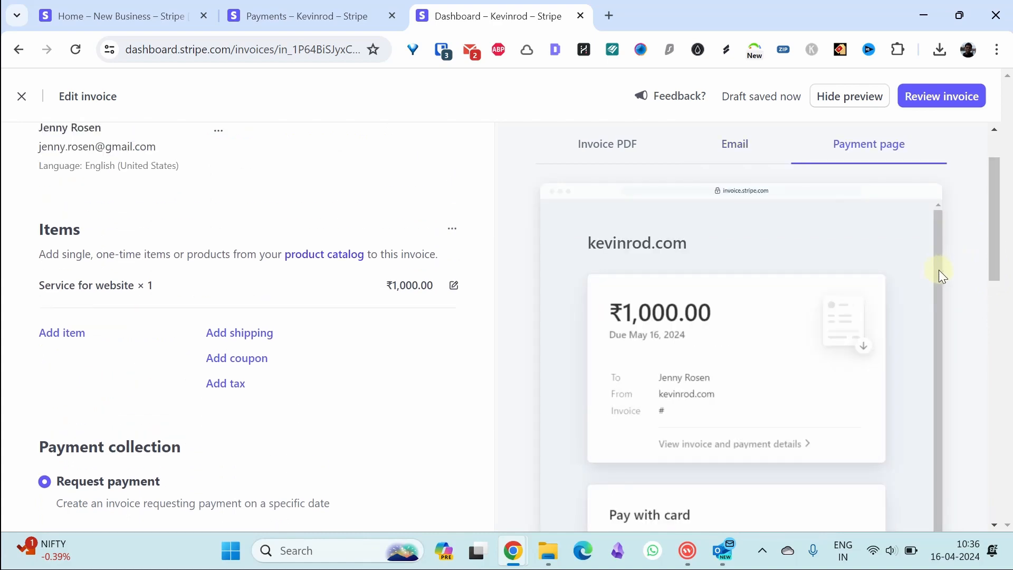
left_click_drag(997, 235, 990, 199)
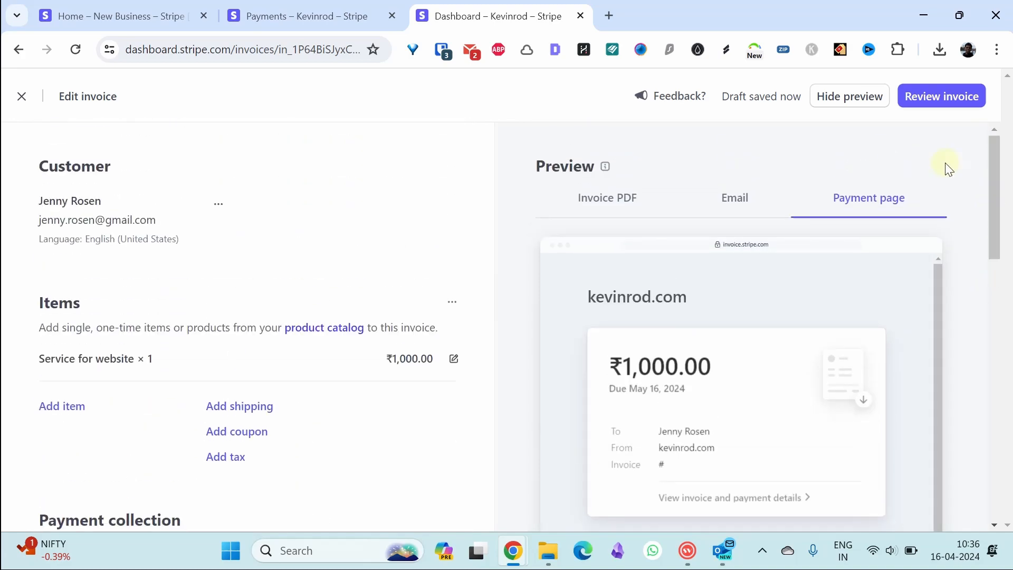
- Review and send the ₹1,000.00 invoice, then go to the Balances overview
left_click(939, 98)
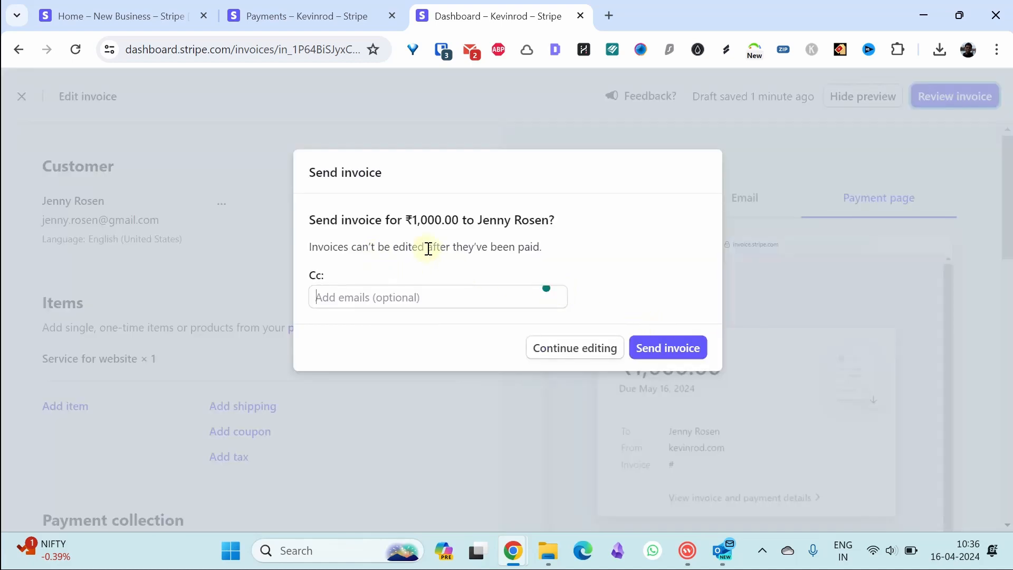
left_click(663, 348)
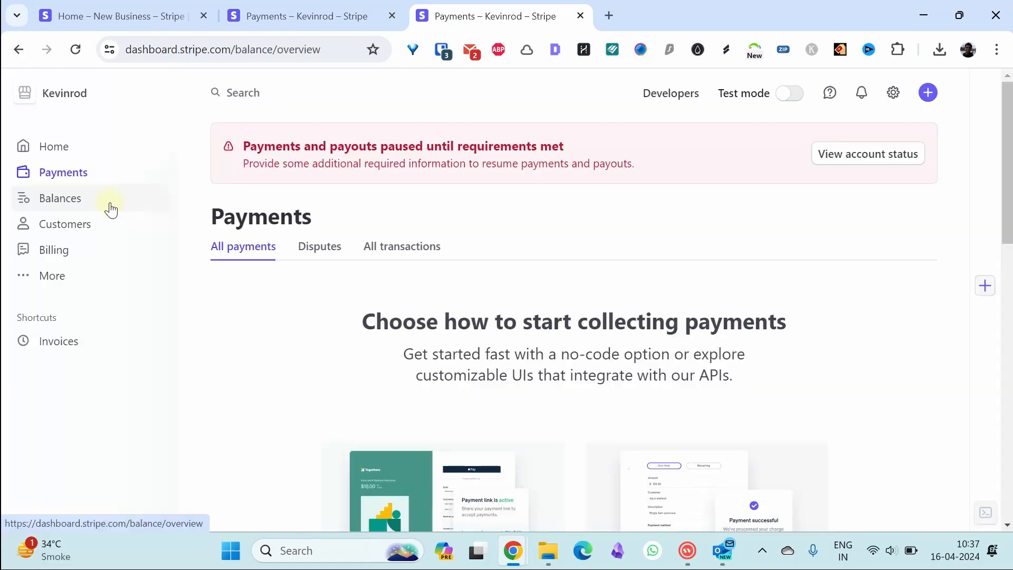
left_click(106, 205)
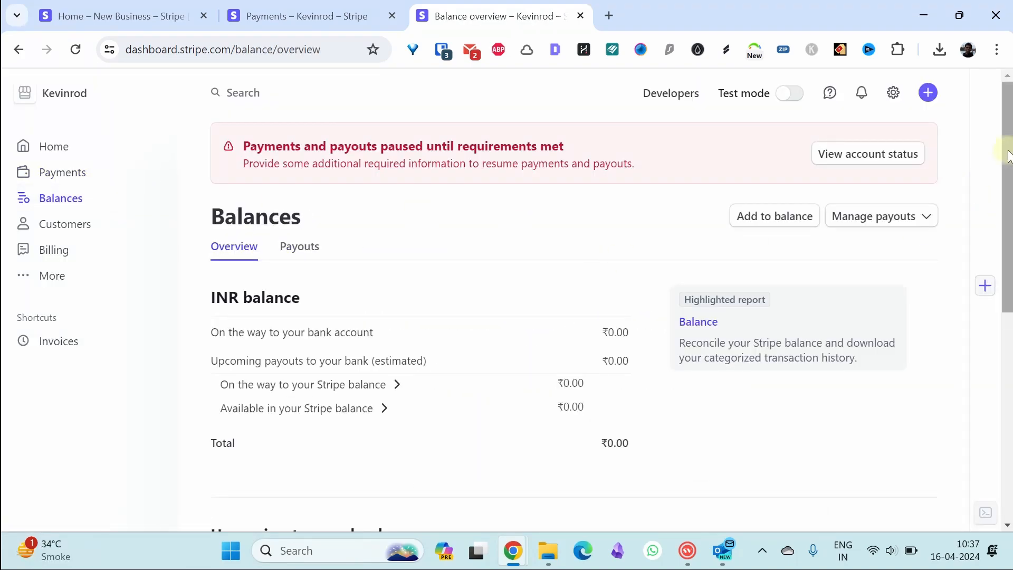
- Browse the ₹0.00 Balances page, then open the Customers list showing one customer
scroll(1008, 155, "down", 2)
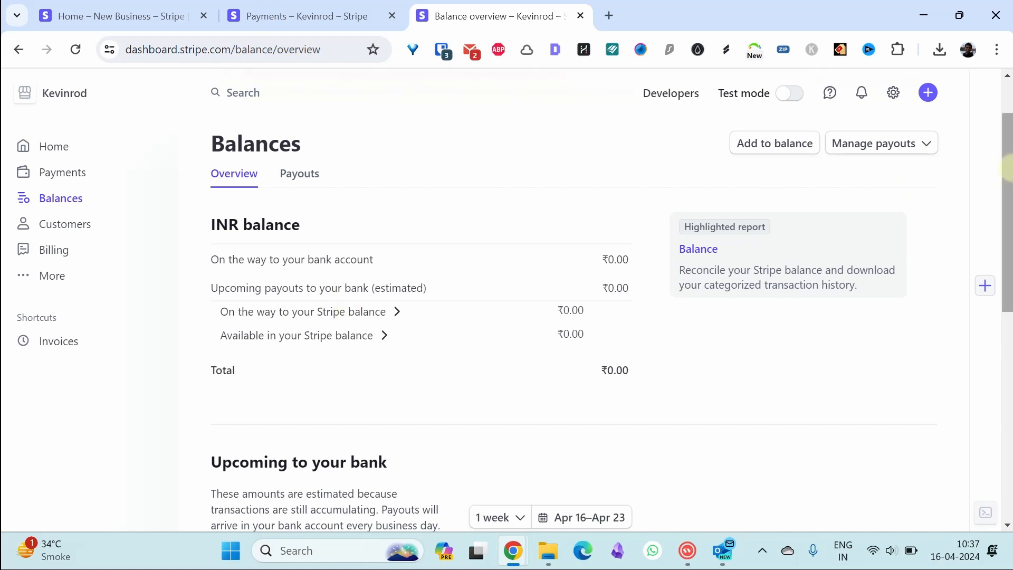
left_click_drag(1008, 172, 1008, 338)
left_click(87, 225)
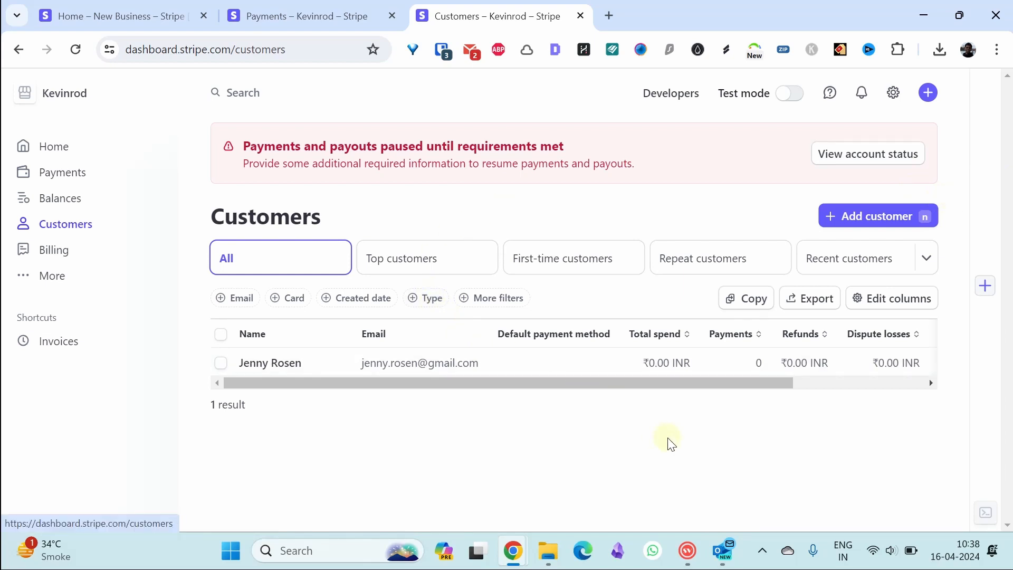
- Browse Billing's pricing-model setup guide without choosing a model, then show the extra products list
left_click(113, 252)
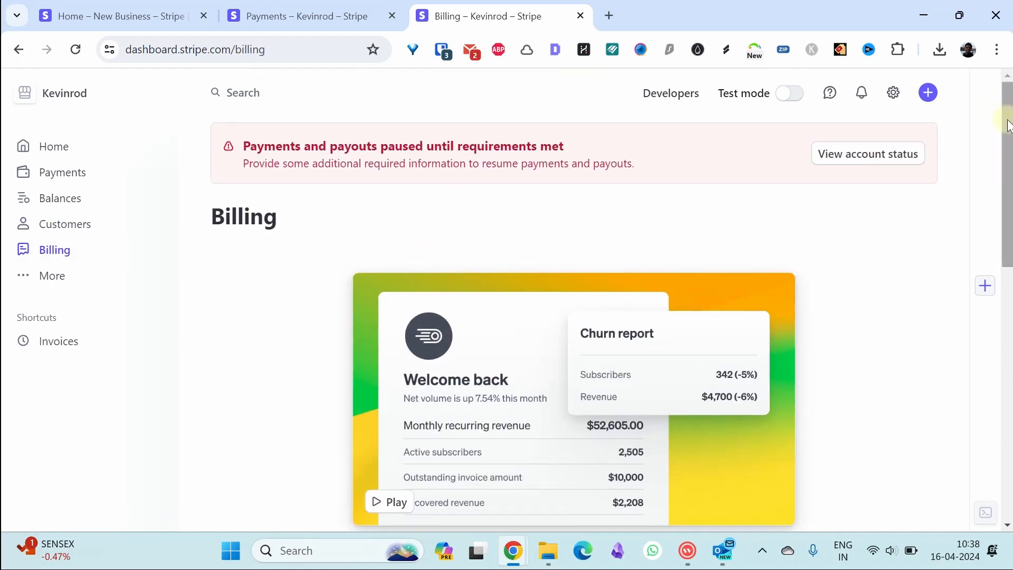
left_click_drag(1008, 125, 1008, 264)
left_click(571, 328)
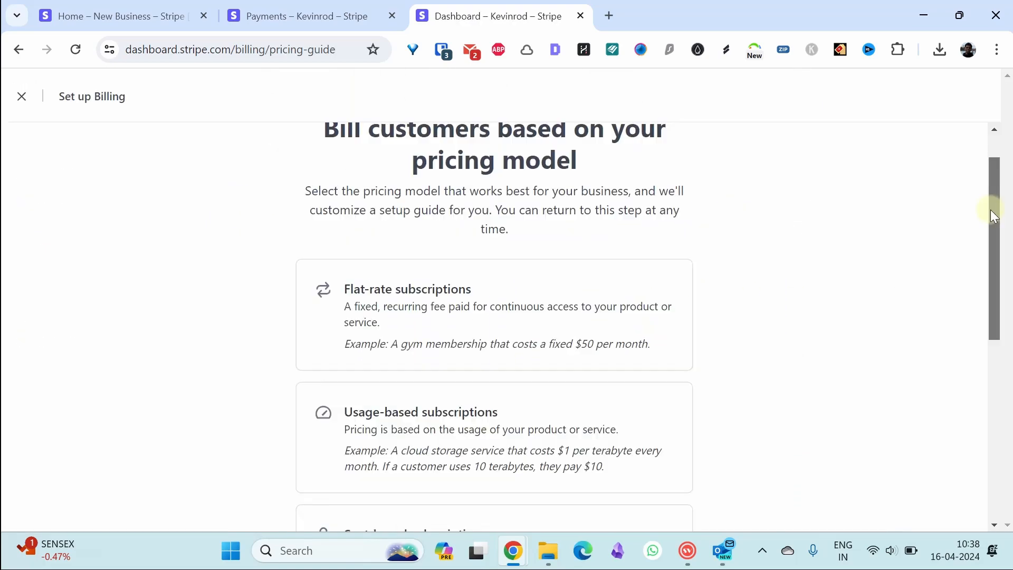
left_click_drag(989, 206, 983, 234)
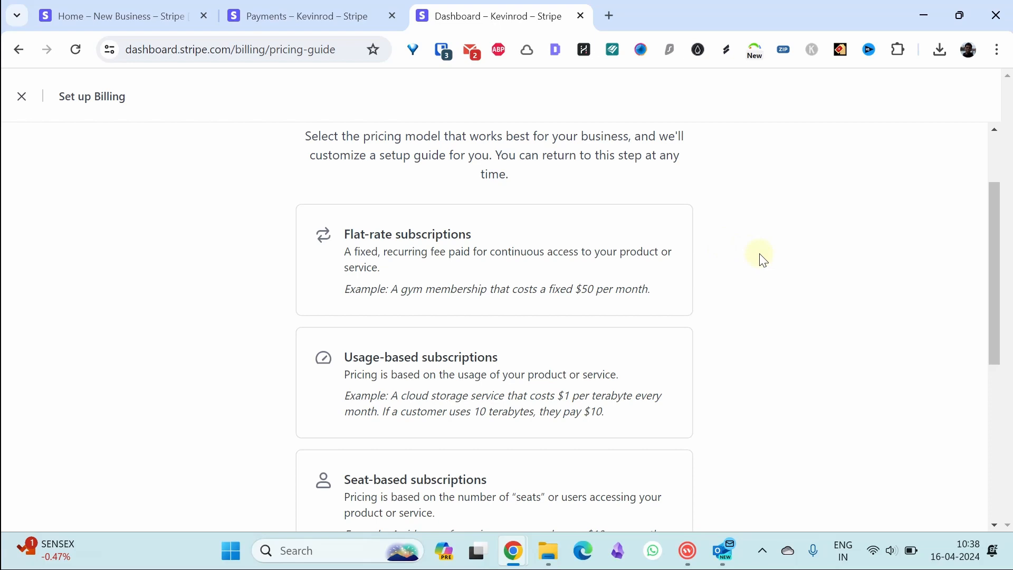
left_click_drag(995, 264, 995, 289)
left_click_drag(994, 289, 992, 314)
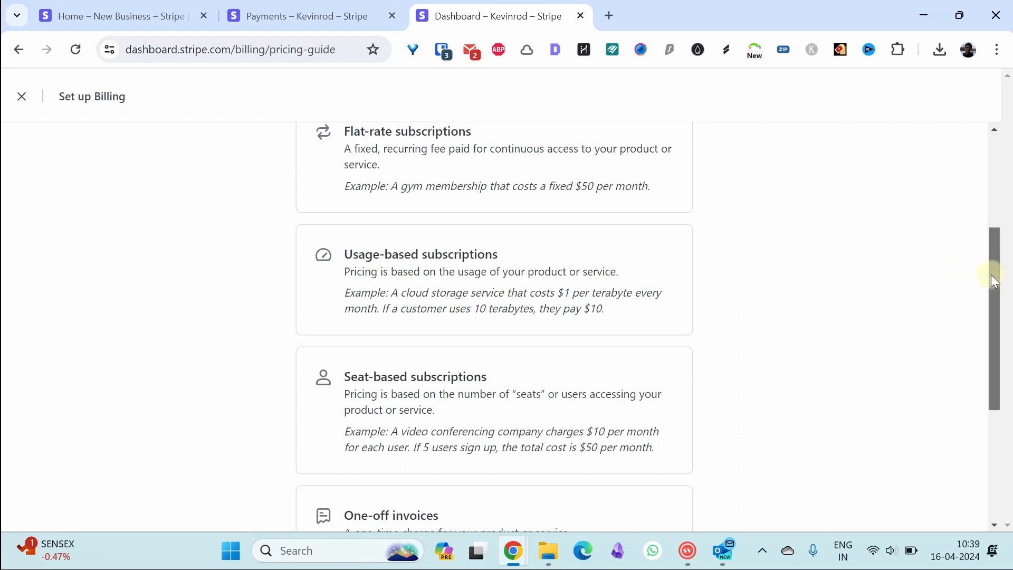
left_click_drag(991, 277, 992, 308)
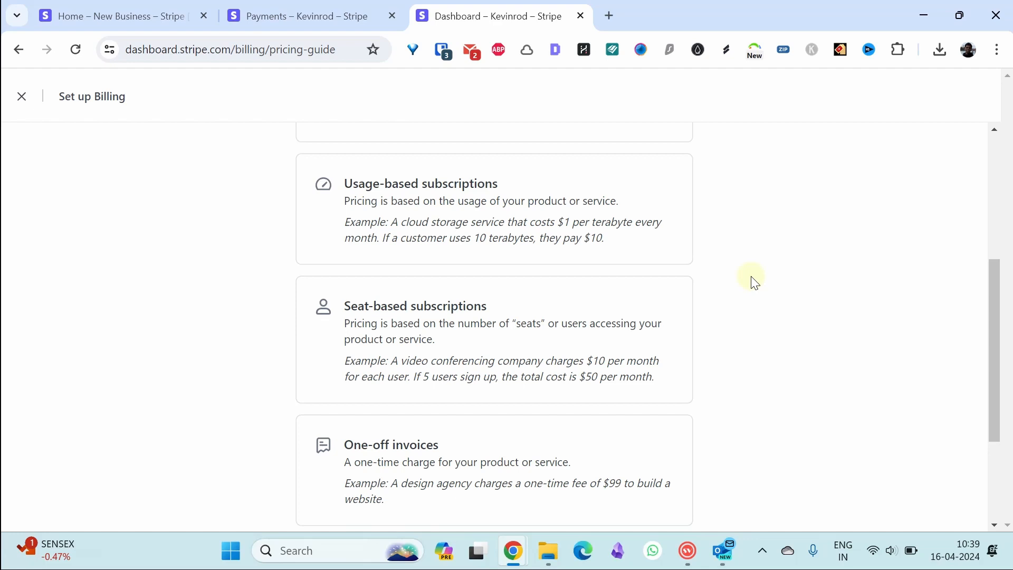
left_click_drag(991, 290, 992, 377)
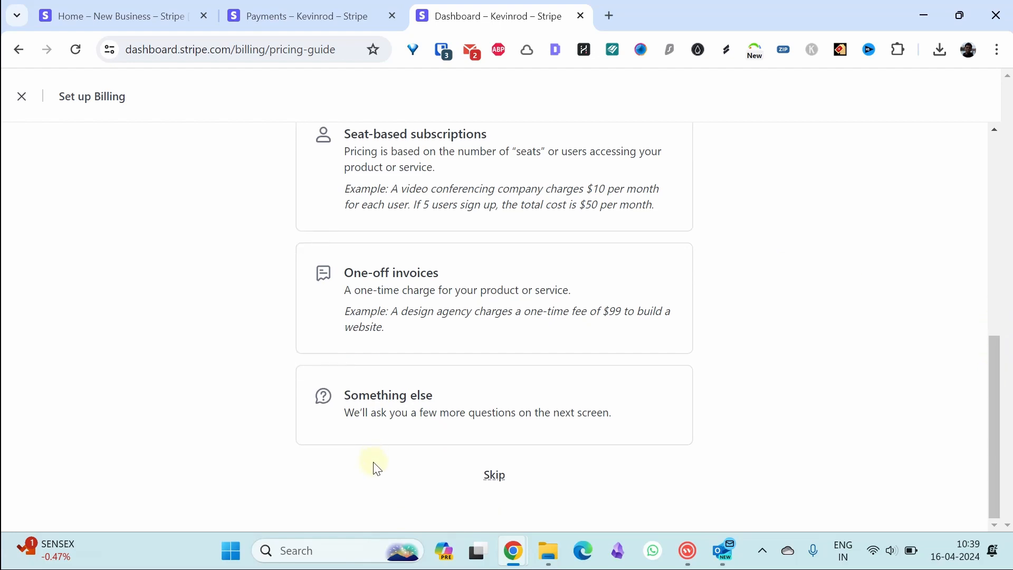
left_click(860, 345)
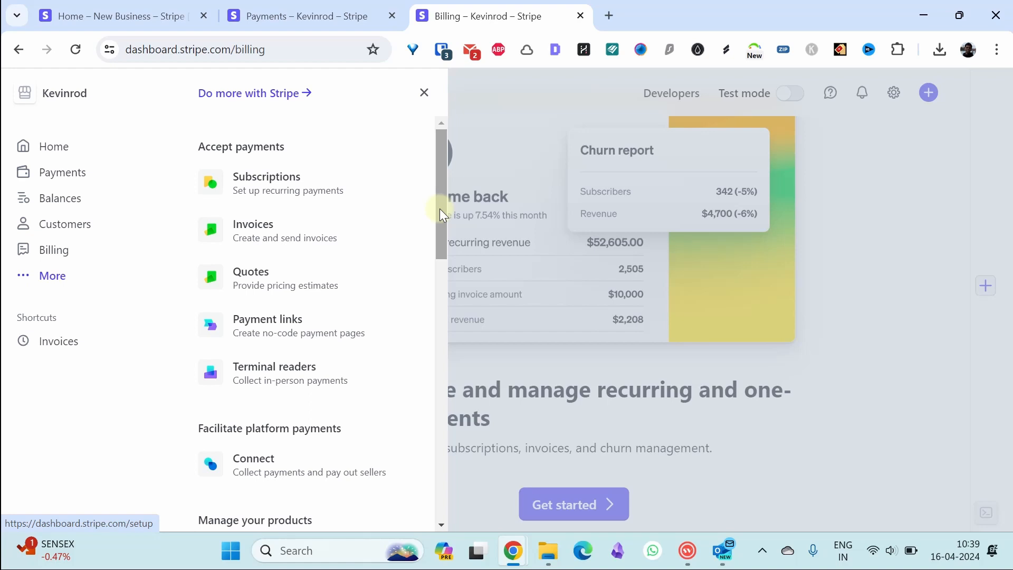
- Browse the Connect overview and its E-commerce platforms model, then go to the Product catalog
left_click_drag(440, 209, 442, 254)
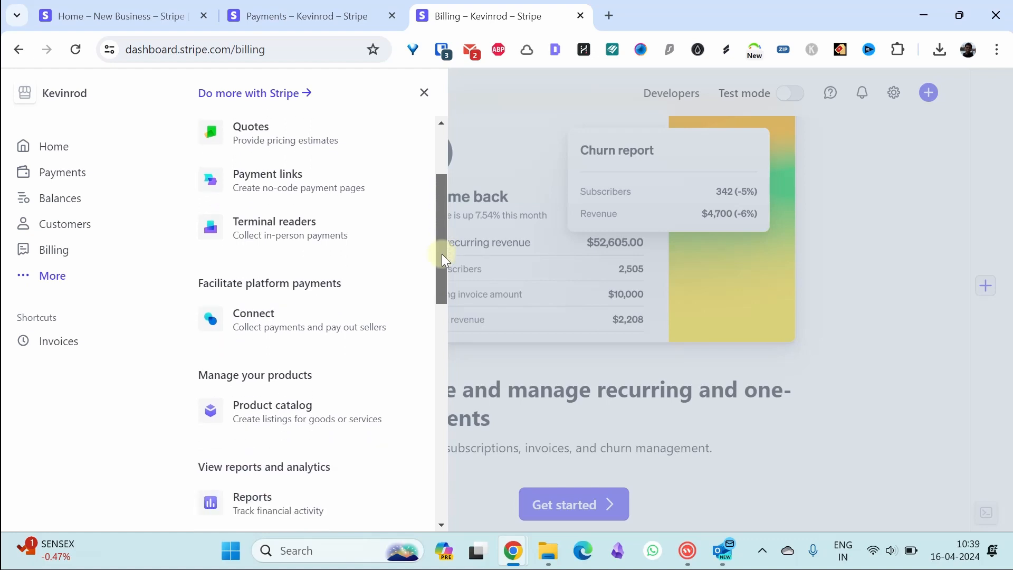
left_click(326, 327)
scroll(1009, 262, "down", 3)
left_click_drag(1008, 259, 1009, 452)
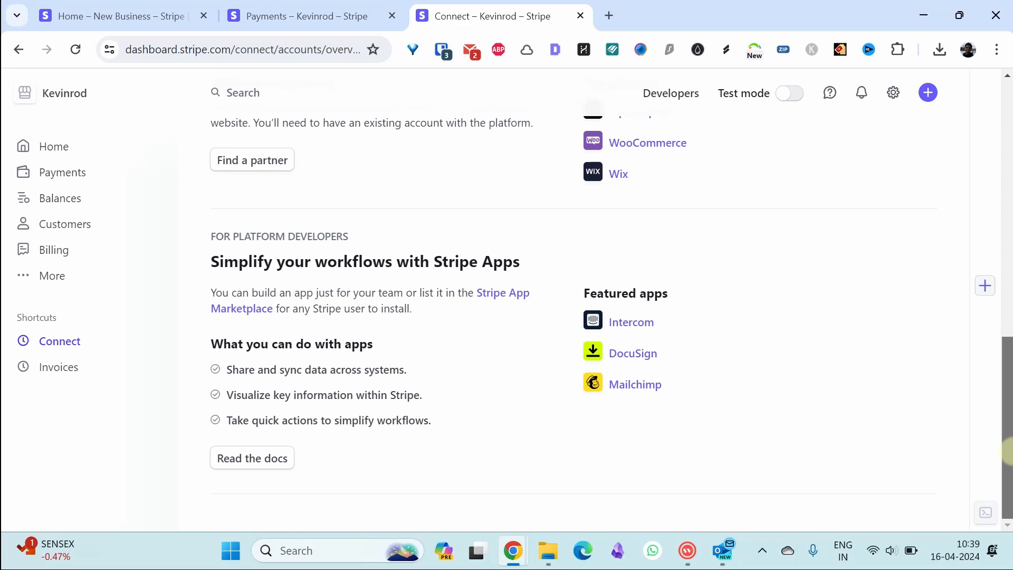
scroll(751, 224, "up", 8)
left_click(752, 225)
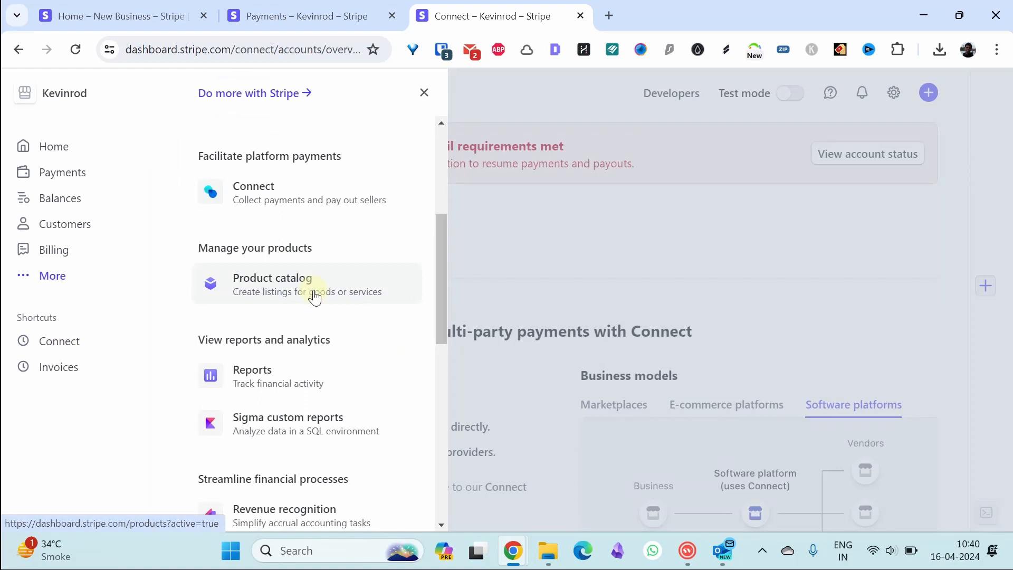
left_click(315, 297)
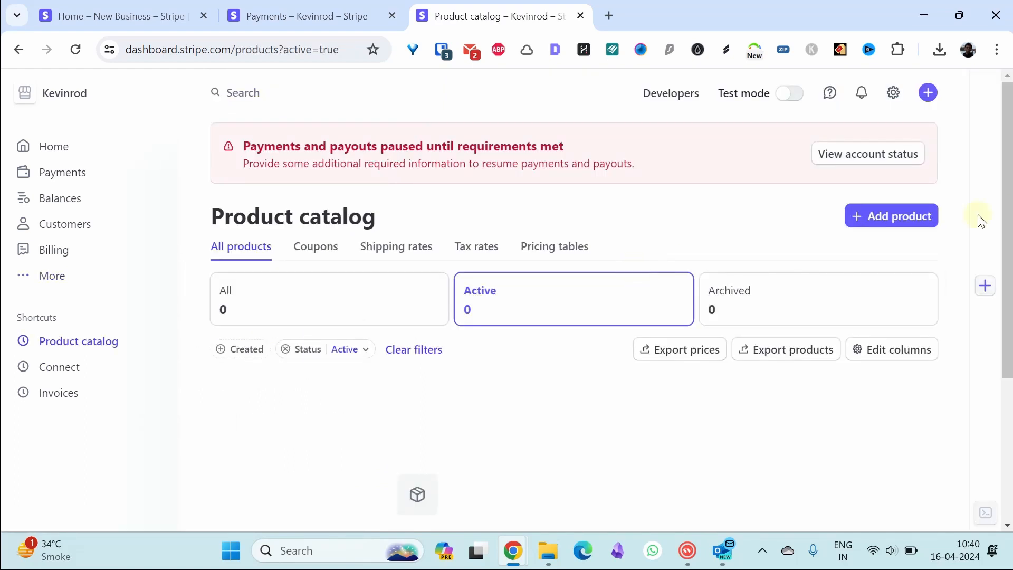
- Start a new product named 'Test product' with description 'this is a test product'
scroll(1008, 216, "down", 1)
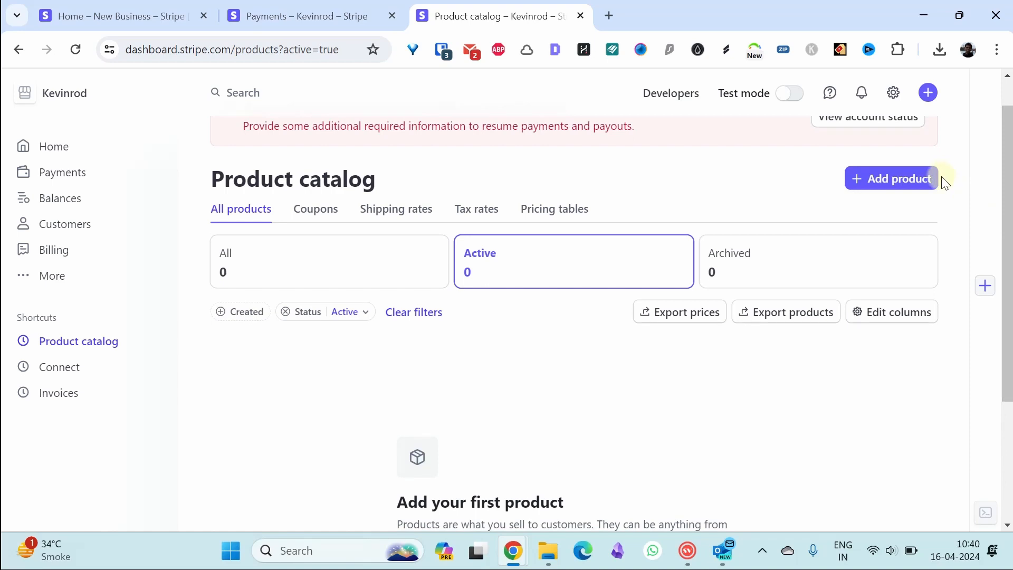
left_click(892, 184)
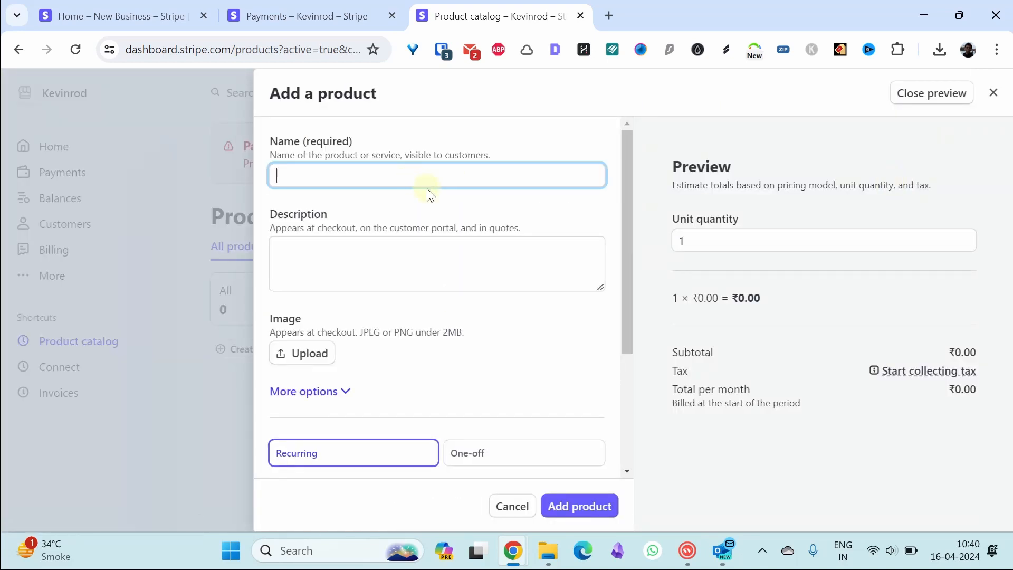
type("Test product")
left_click(416, 260)
type("this is a test product")
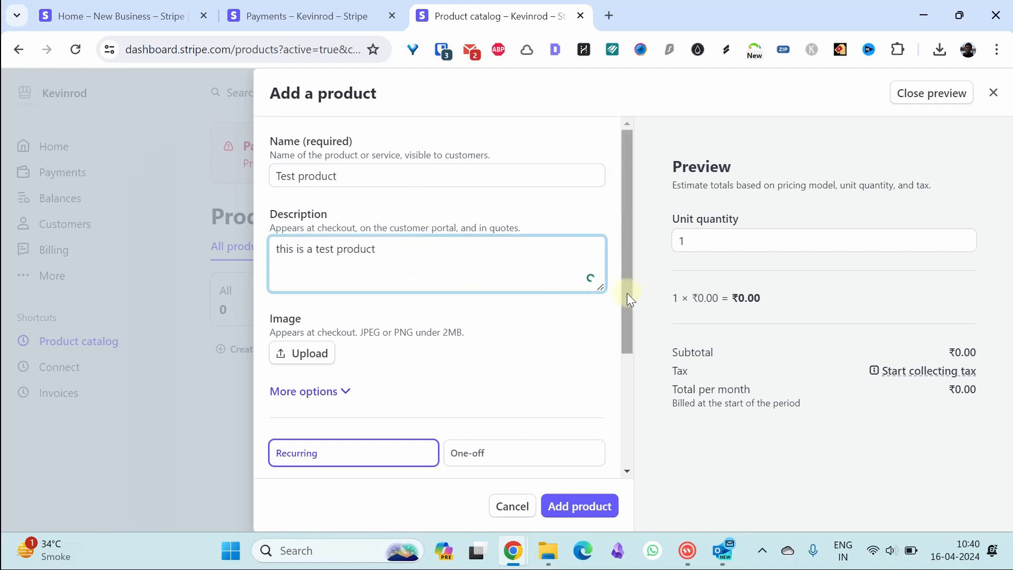
- Price it as a one-off charge of 1000 INR and save the product
left_click_drag(627, 293, 627, 343)
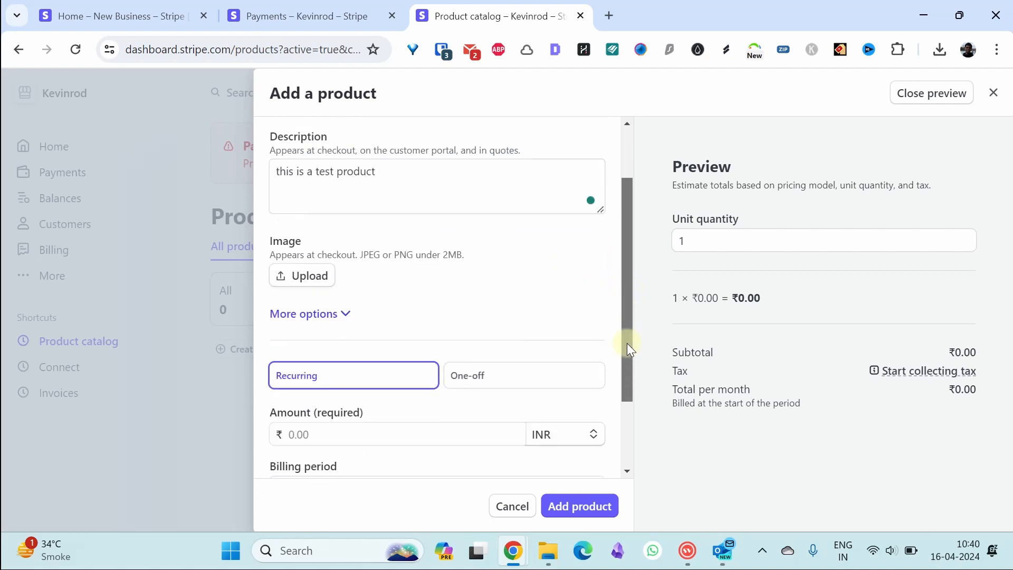
left_click(343, 310)
left_click_drag(624, 256, 600, 424)
scroll(601, 423, "down", 1)
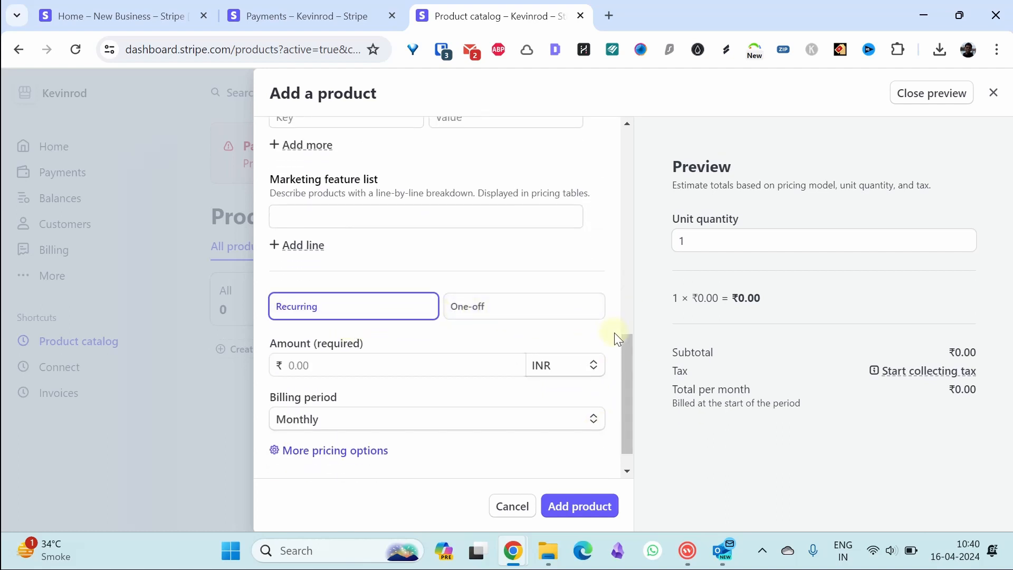
left_click(420, 364)
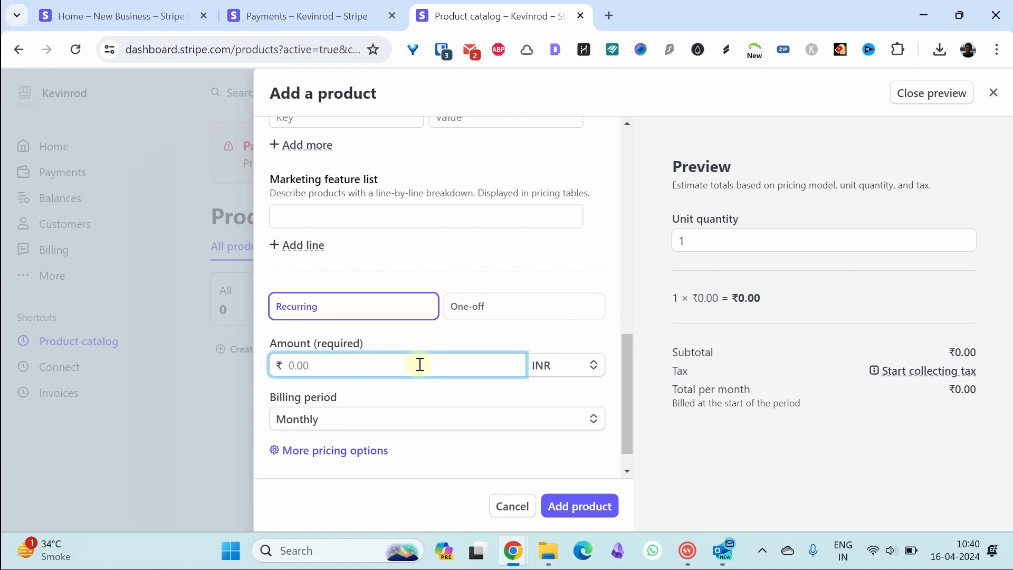
type("1000")
left_click(524, 306)
left_click(582, 504)
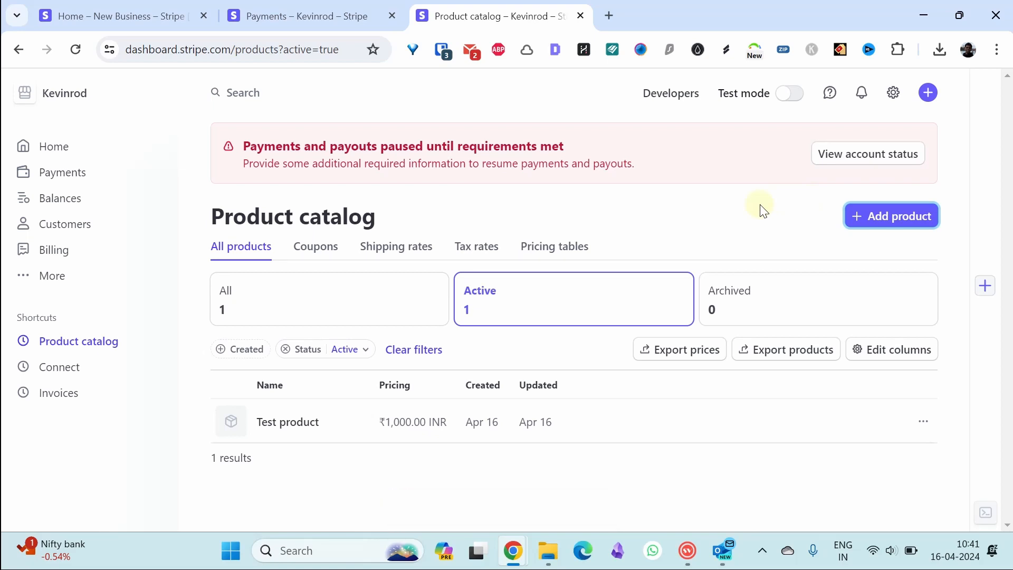
- Browse the empty Coupons, Shipping rates, Tax rates and Pricing tables pages in turn
left_click(315, 255)
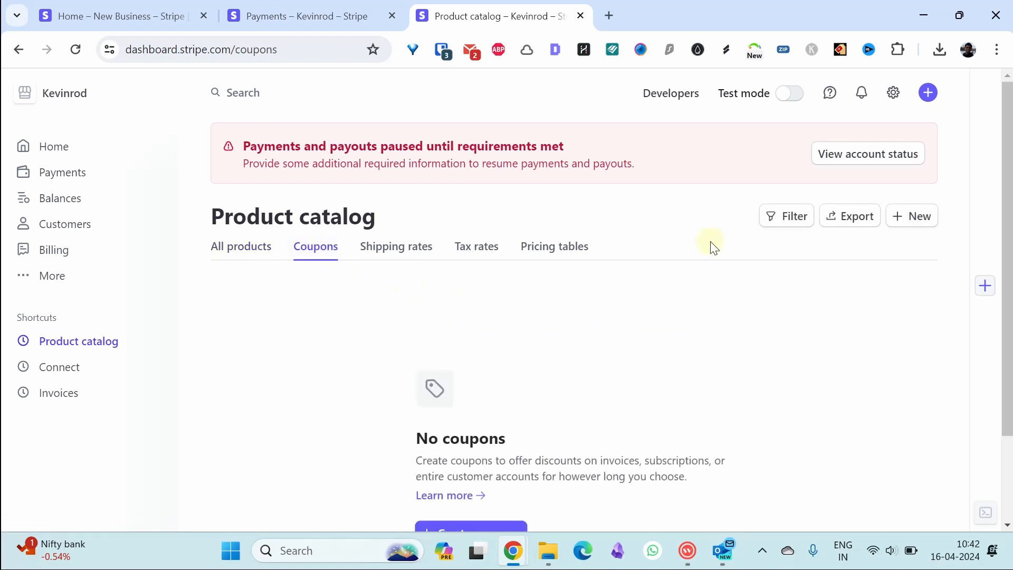
scroll(530, 268, "down", 2)
scroll(475, 254, "up", 2)
left_click(399, 219)
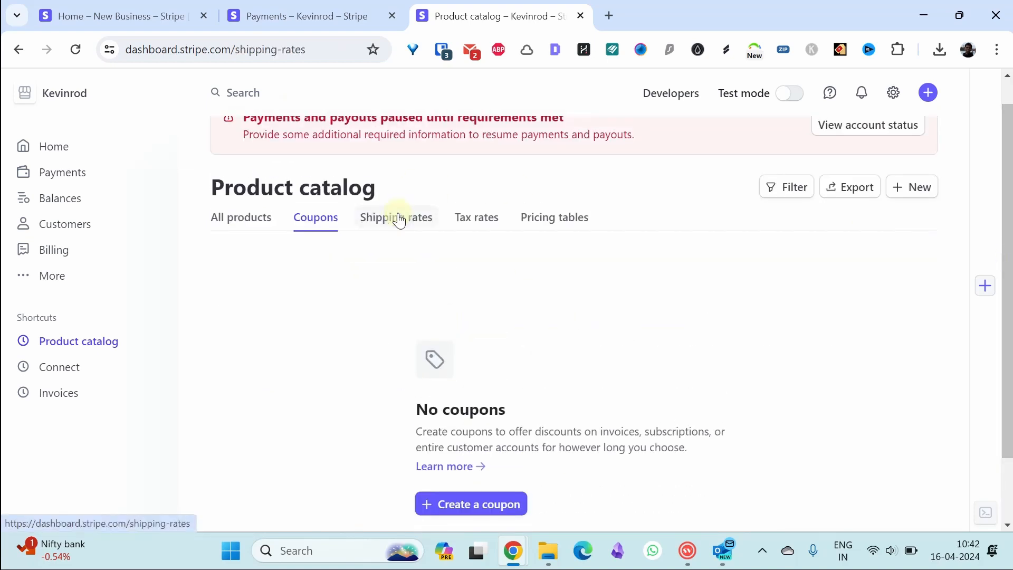
left_click(473, 255)
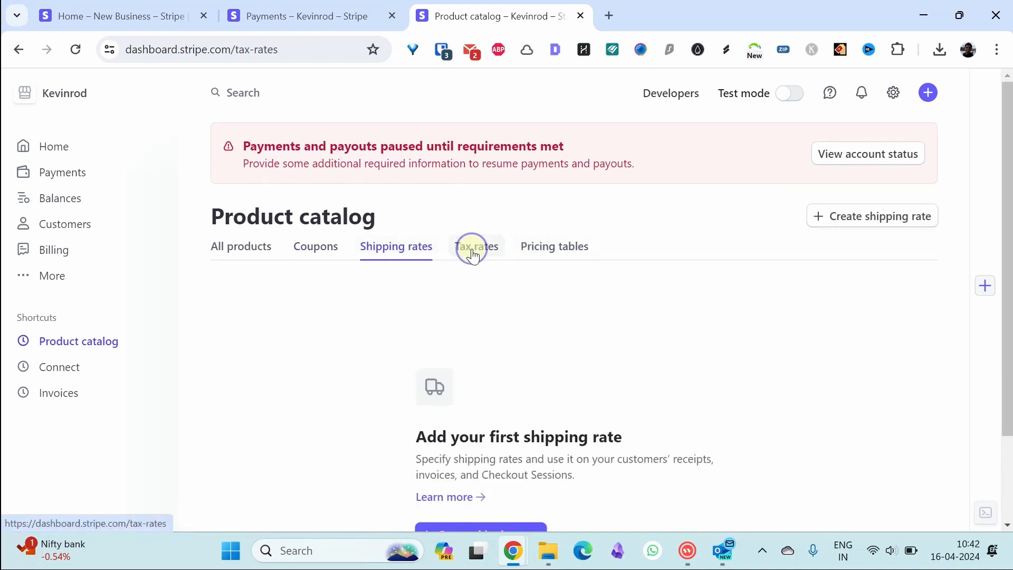
left_click(554, 252)
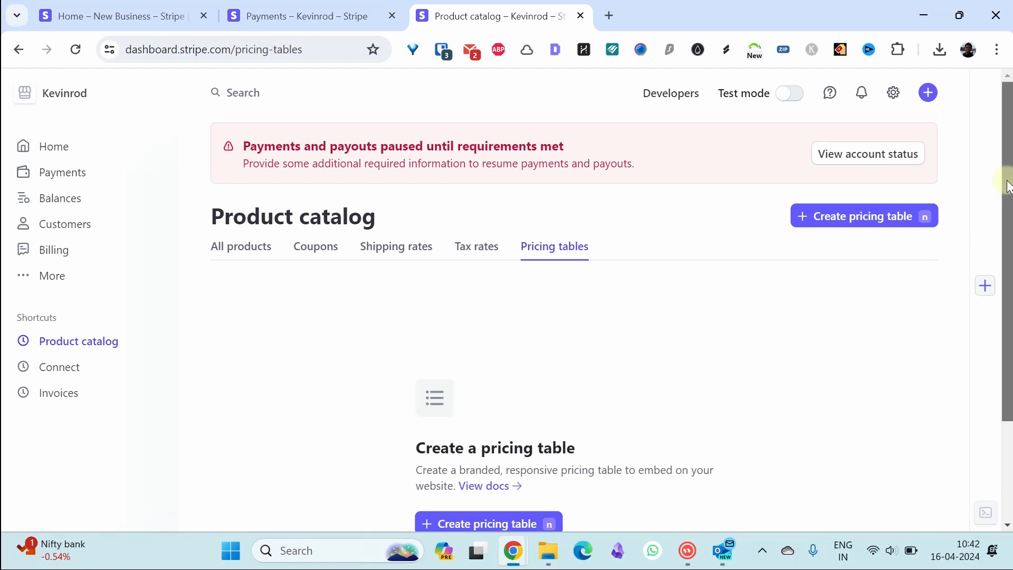
scroll(760, 277, "down", 3)
- Start a new pricing table and scroll through its product and display settings
left_click(485, 391)
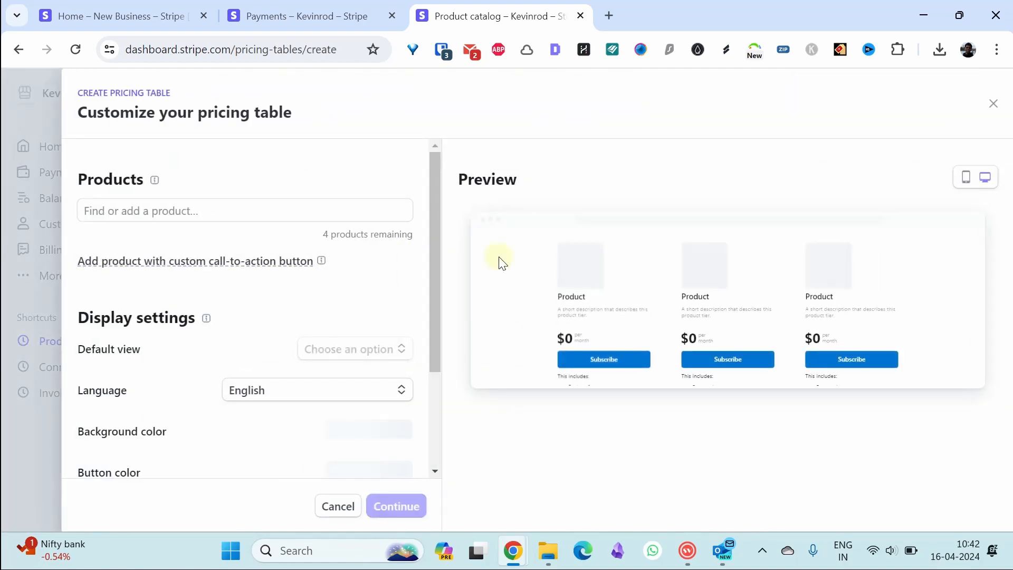
left_click_drag(435, 296, 432, 312)
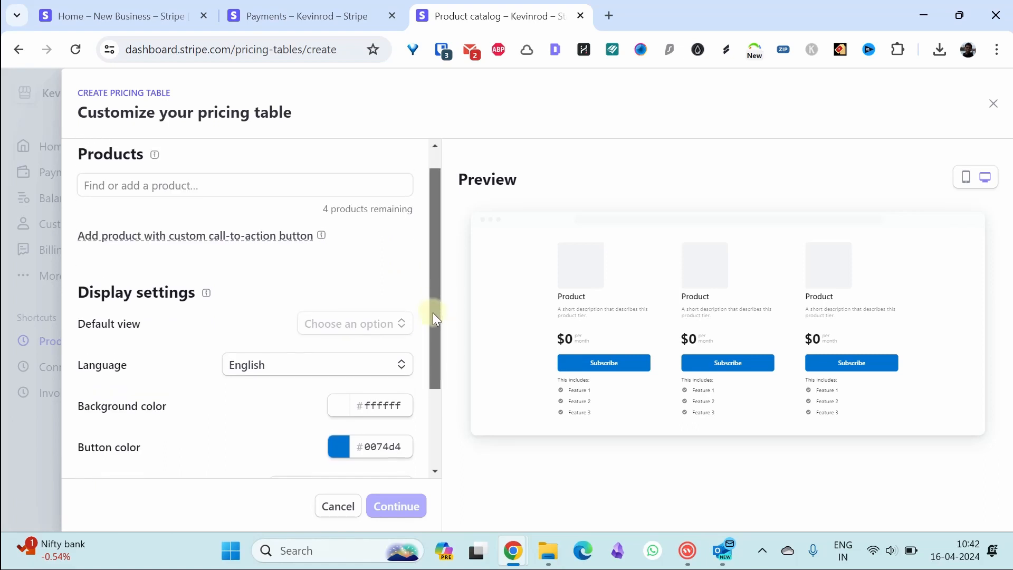